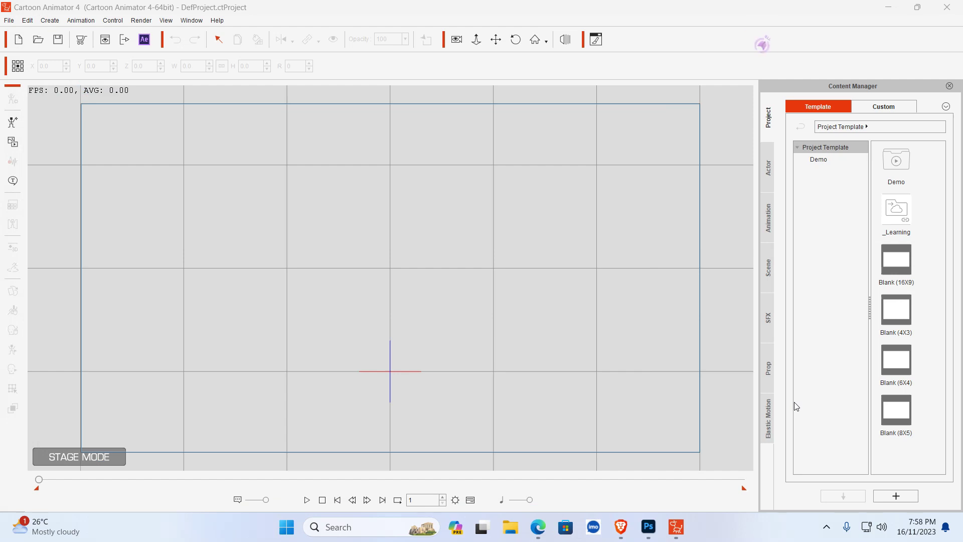
# - Switch to the Brave browser and search Google Images for "tiger walking gif"
pyautogui.hotkey('alt', 'Tab')
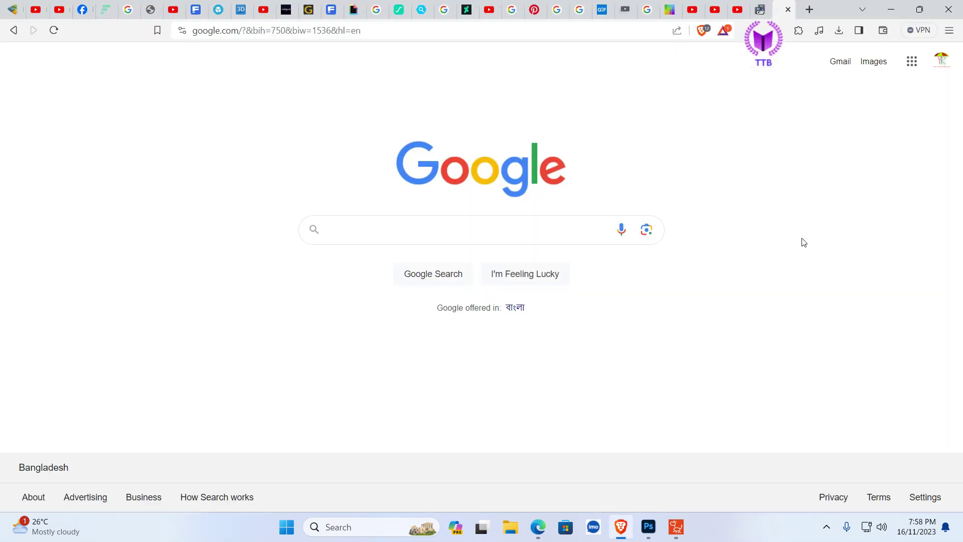
pyautogui.click(397, 233)
pyautogui.click(363, 275)
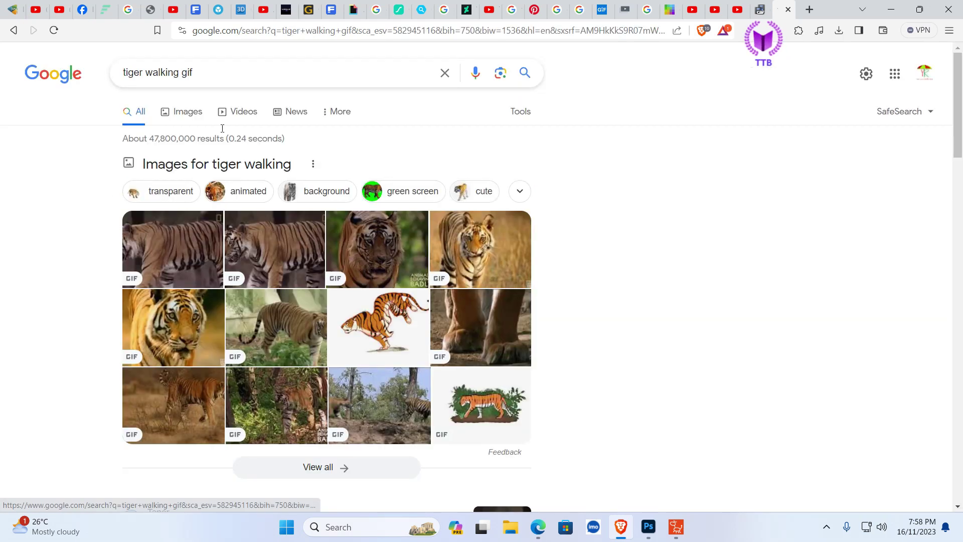
pyautogui.click(181, 115)
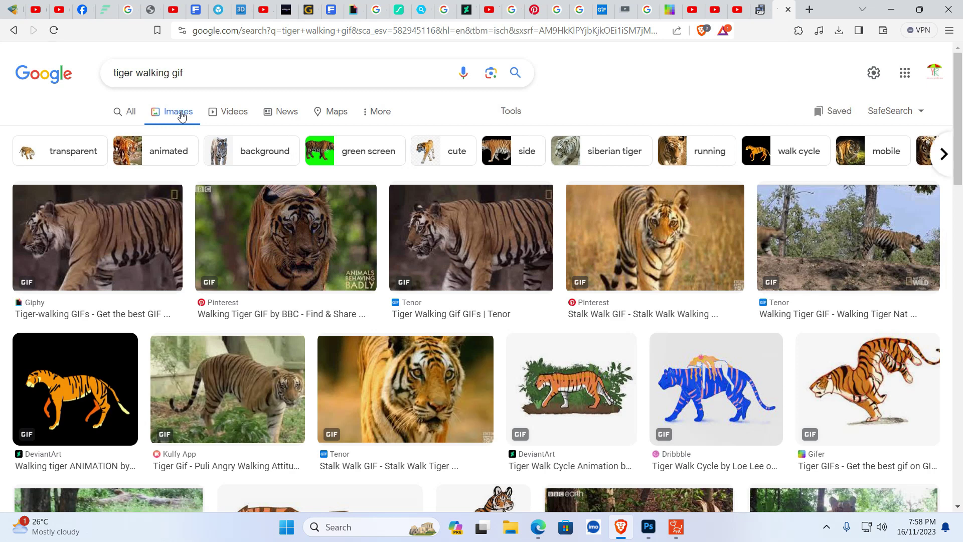
# - Refine the image search to "tiger walking gif transparent" and look through the results for a suitable GIF
pyautogui.click(197, 72)
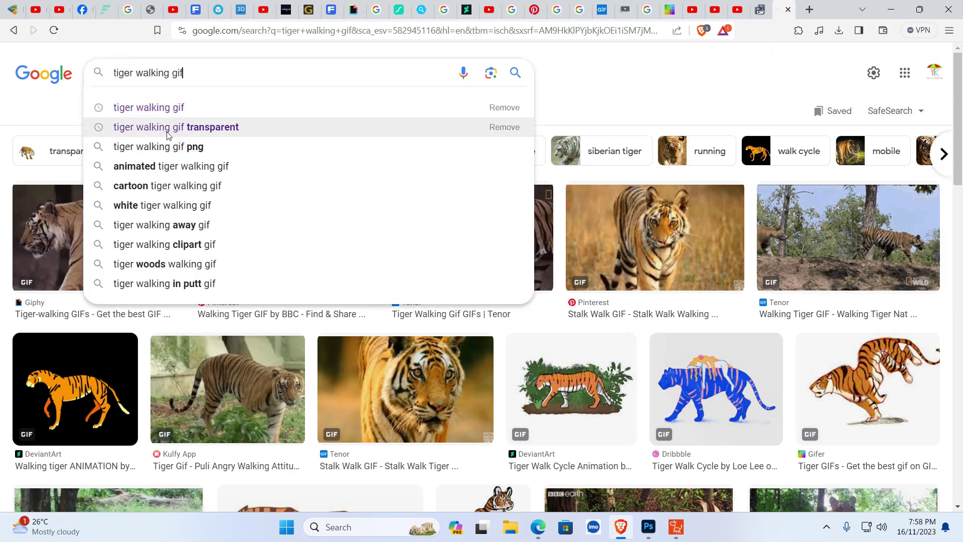
pyautogui.click(206, 129)
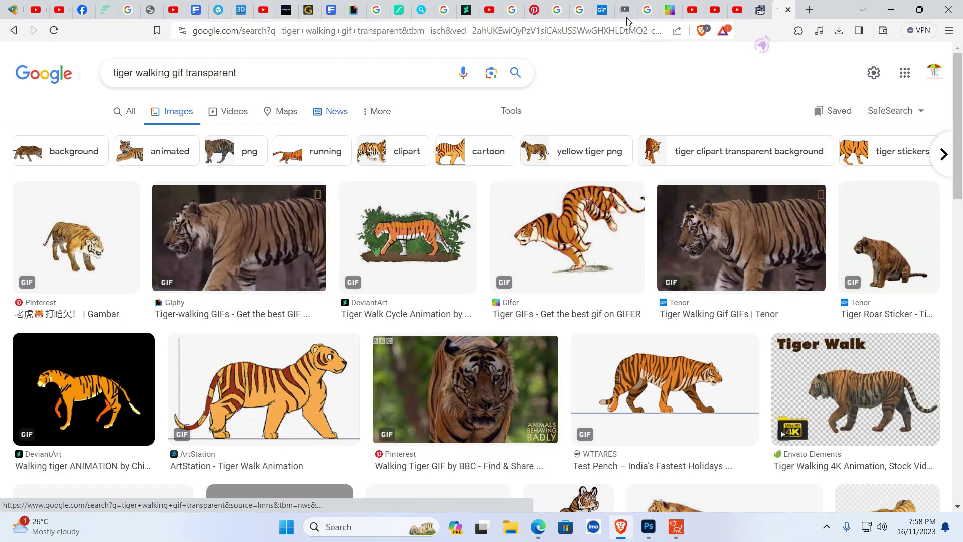
pyautogui.scroll(-7, 949, 363)
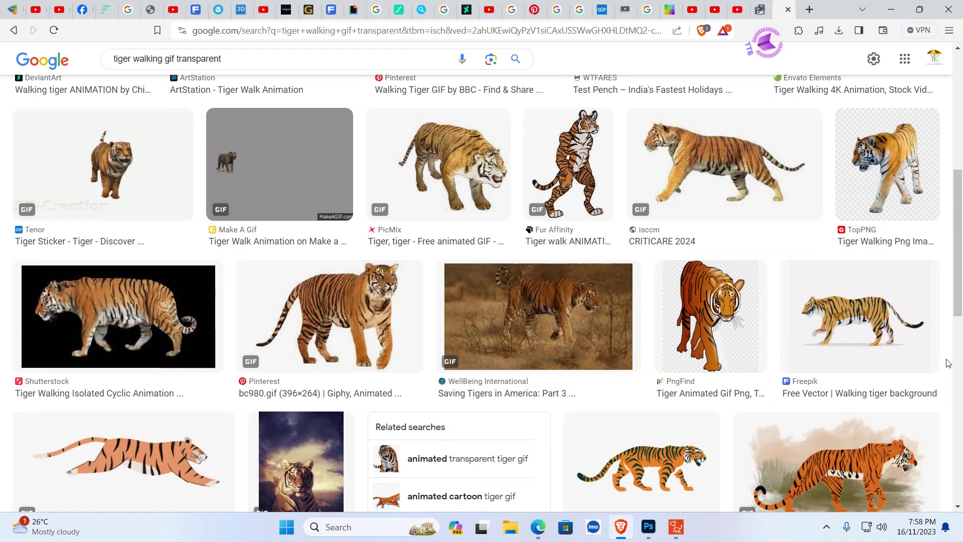
pyautogui.scroll(7, 949, 363)
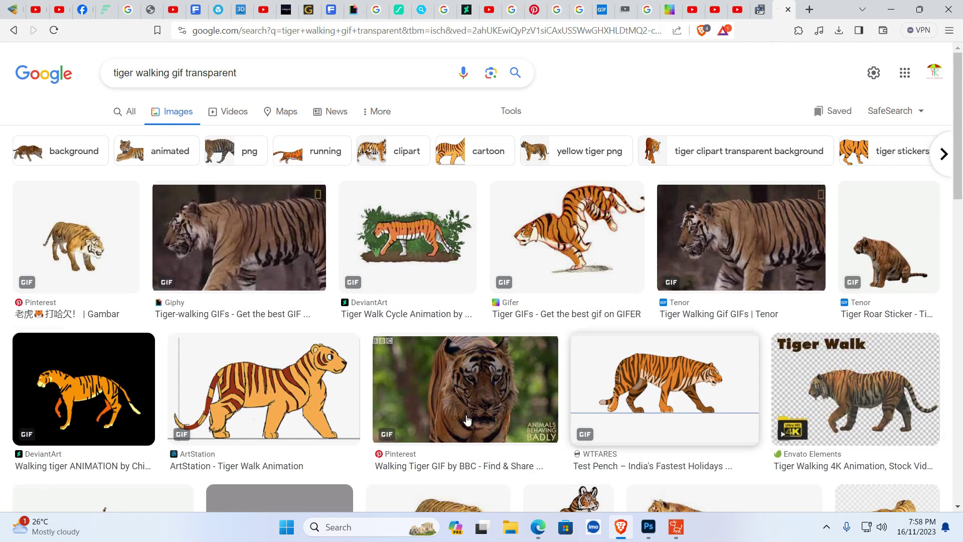
pyautogui.click(90, 257)
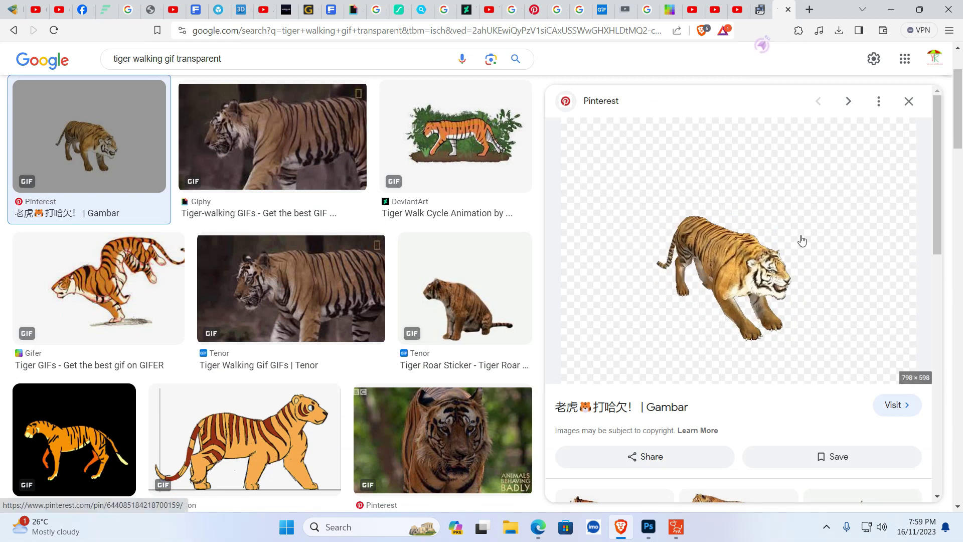
pyautogui.rightClick(767, 182)
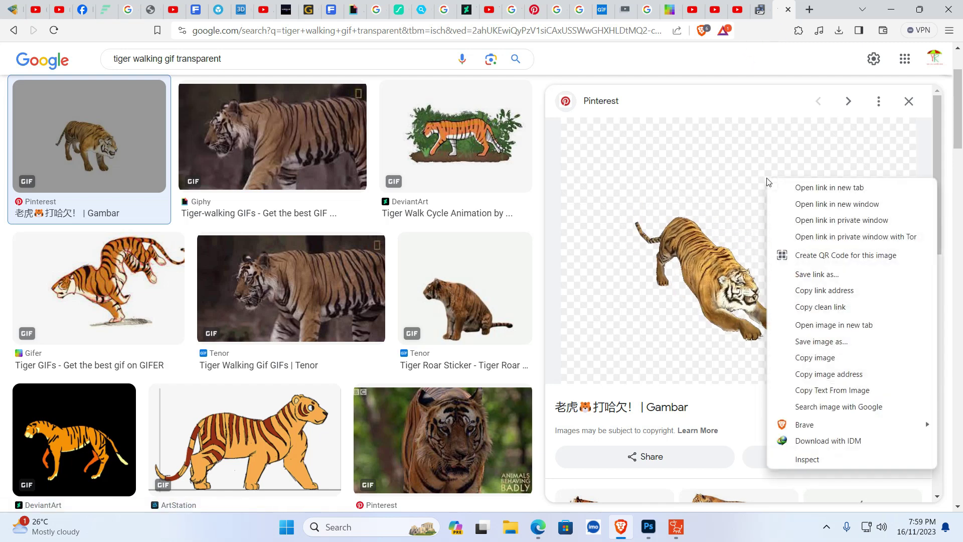
pyautogui.click(818, 343)
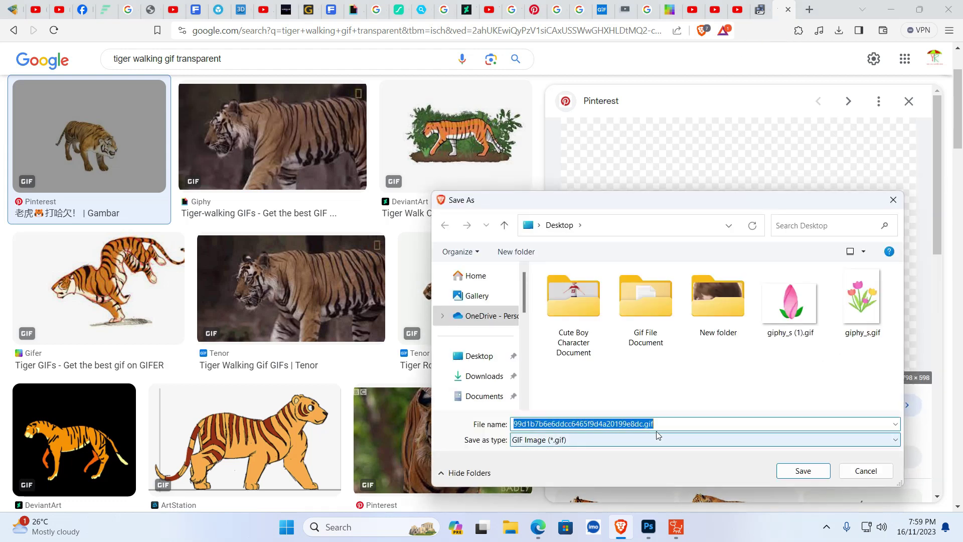
pyautogui.click(654, 424)
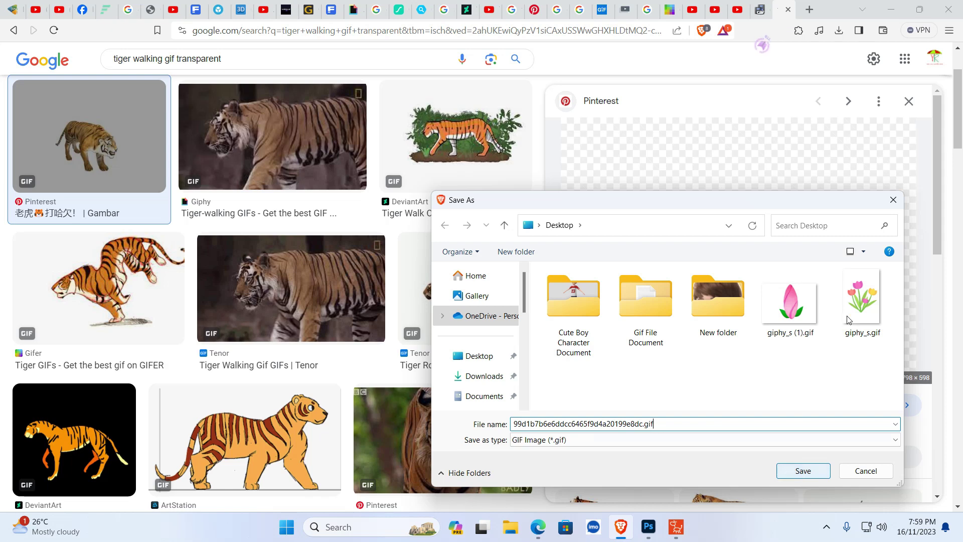
pyautogui.click(893, 202)
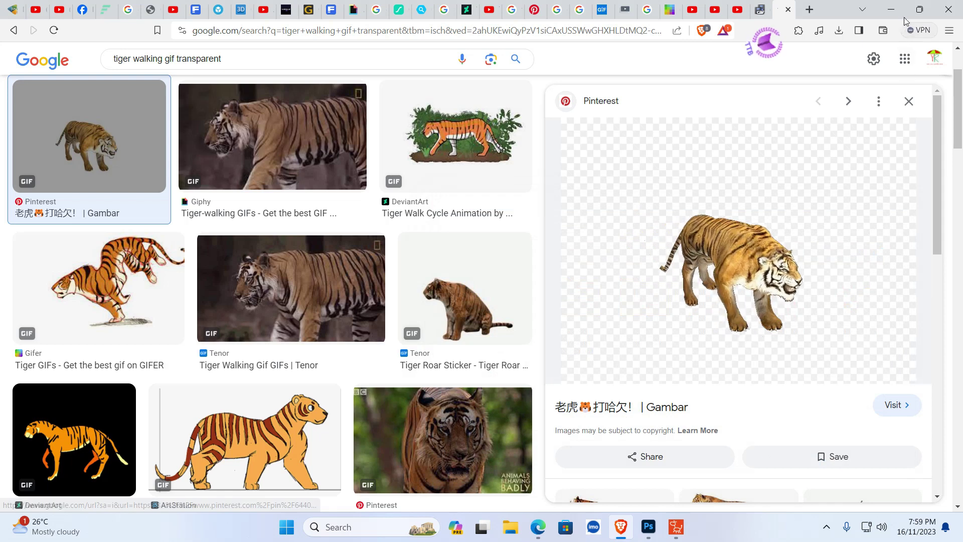
# - Switch to Photoshop and open tigerwalking.gif from the Gif File Document folder on the Desktop
pyautogui.click(891, 9)
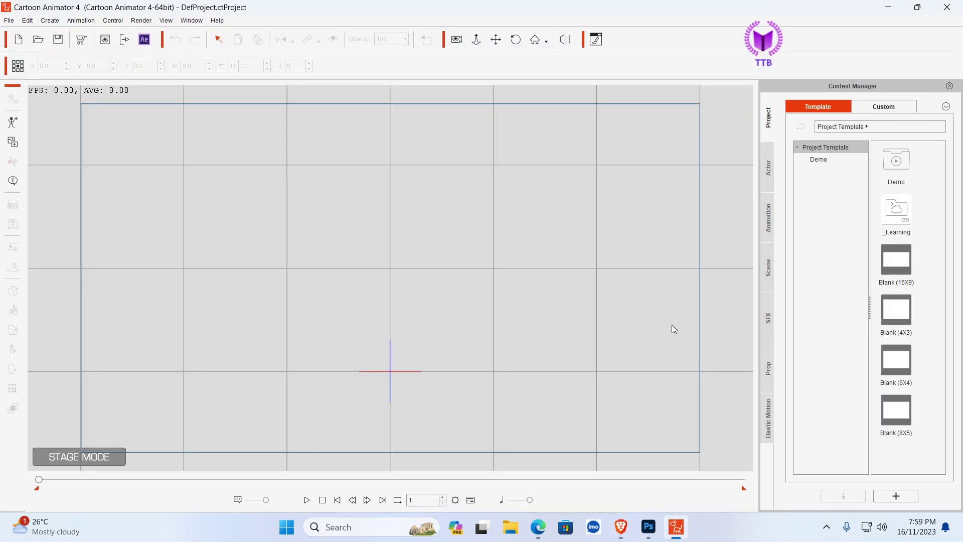
pyautogui.click(649, 526)
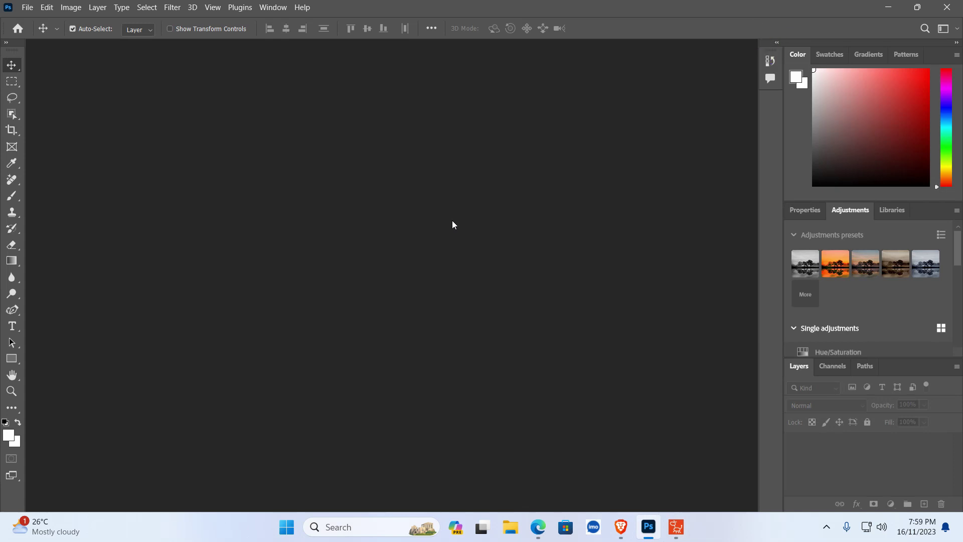
pyautogui.click(29, 8)
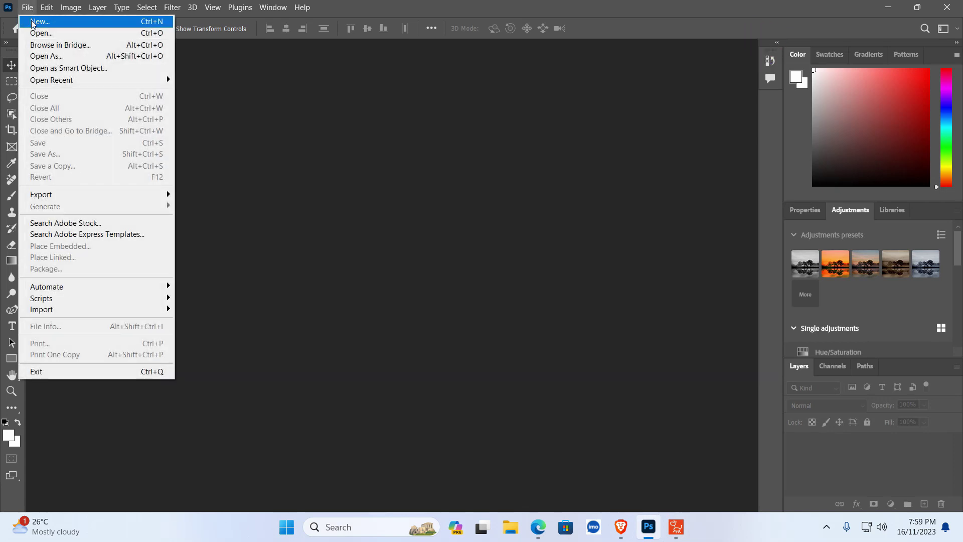
pyautogui.click(36, 35)
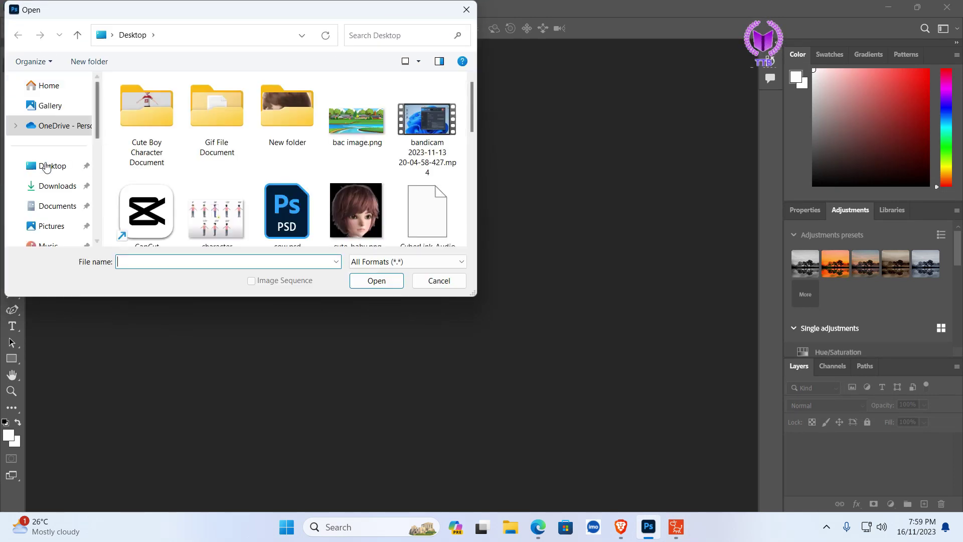
pyautogui.click(37, 167)
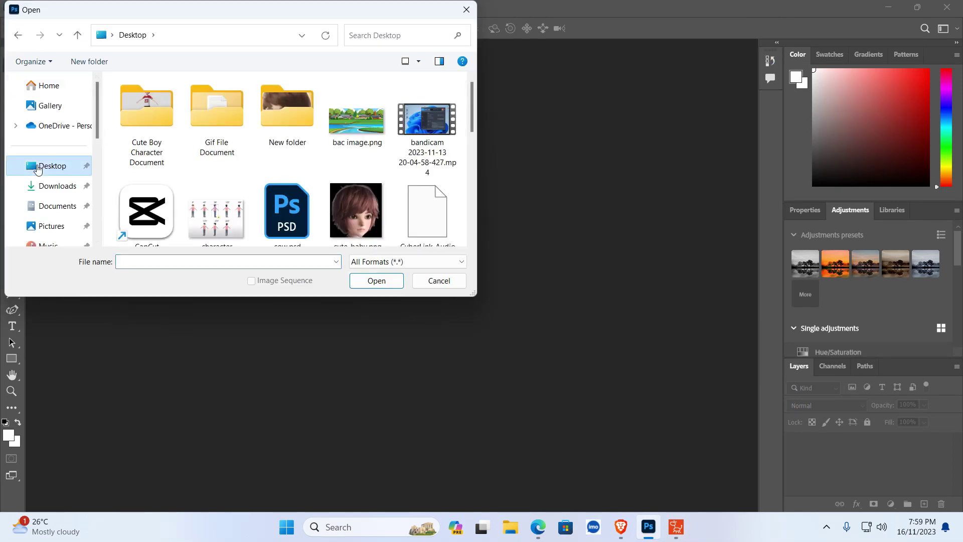
pyautogui.doubleClick(216, 120)
pyautogui.scroll(-5, 279, 170)
pyautogui.scroll(-2, 251, 201)
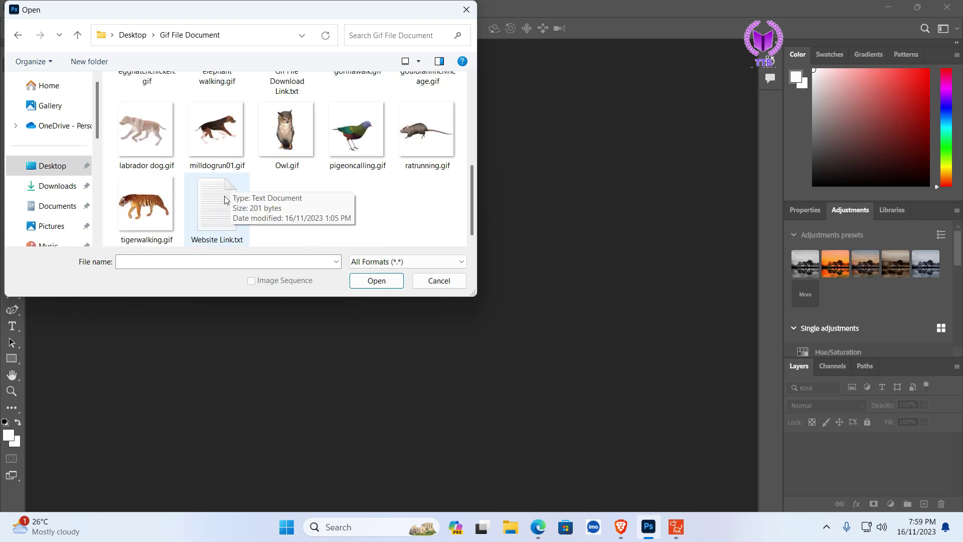
pyautogui.click(148, 216)
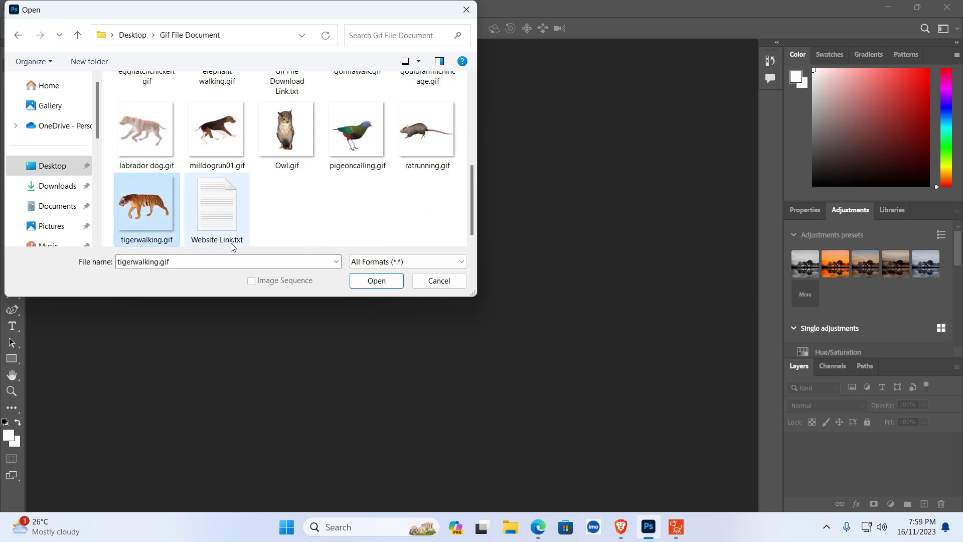
pyautogui.click(371, 280)
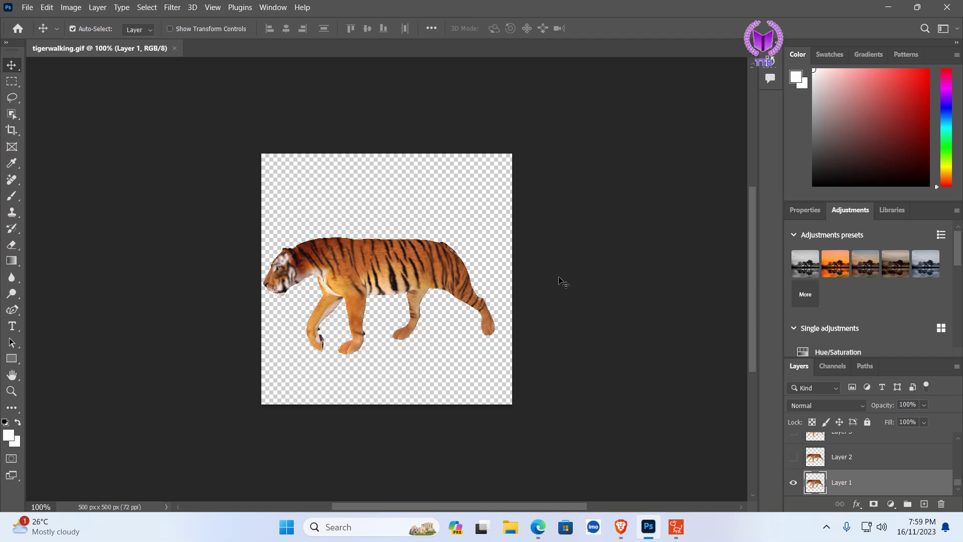
# - Select all the frame layers from Layer 22 down to Layer 1 and group them
pyautogui.scroll(10, 857, 467)
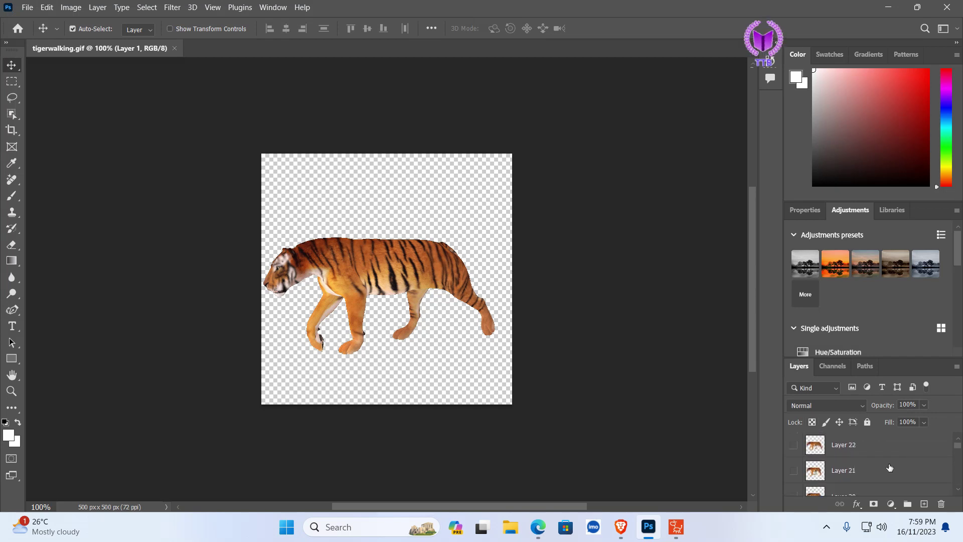
pyautogui.scroll(4, 889, 467)
pyautogui.click(880, 449)
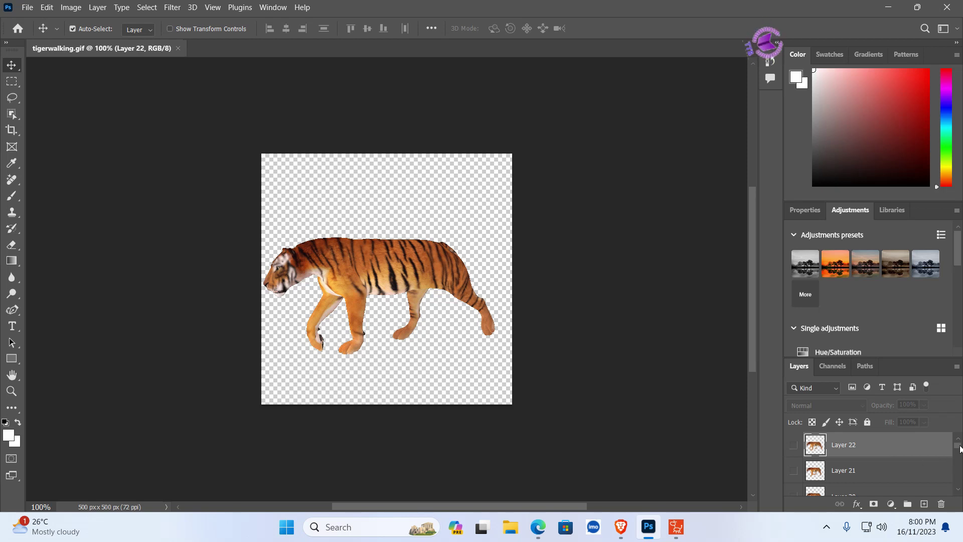
pyautogui.moveTo(957, 446); pyautogui.dragTo(958, 506)
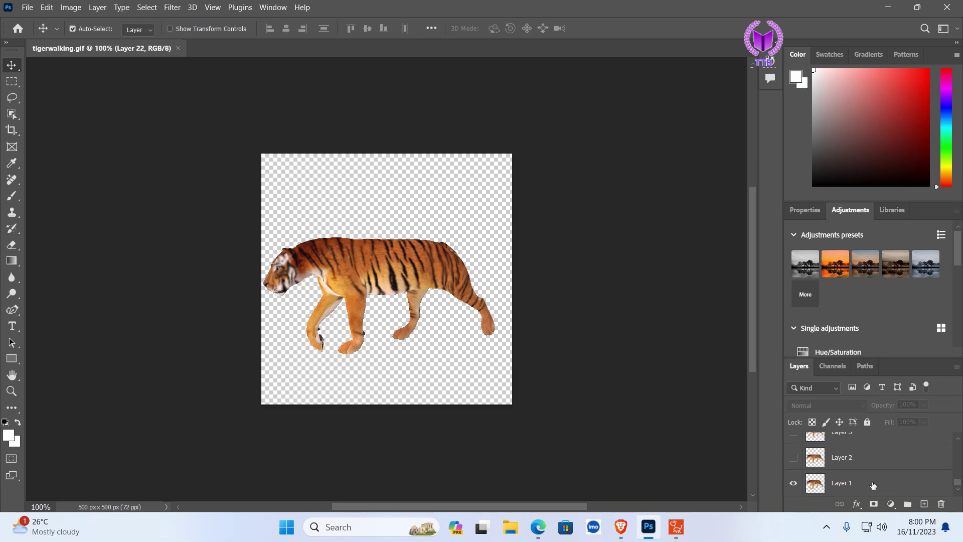
pyautogui.keyDown('shift'); pyautogui.click(872, 484); pyautogui.keyUp('shift')
pyautogui.scroll(10, 876, 477)
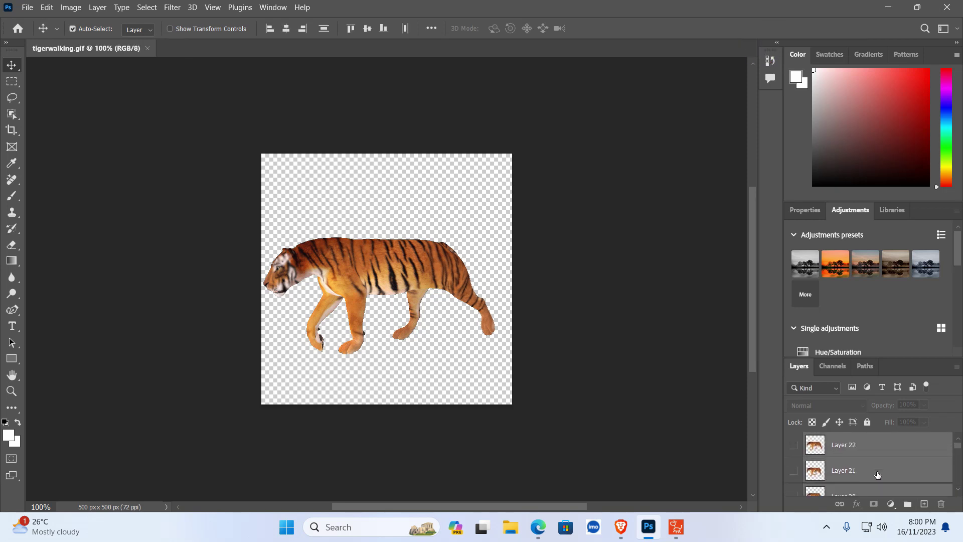
pyautogui.scroll(-3, 877, 475)
pyautogui.scroll(-6, 877, 475)
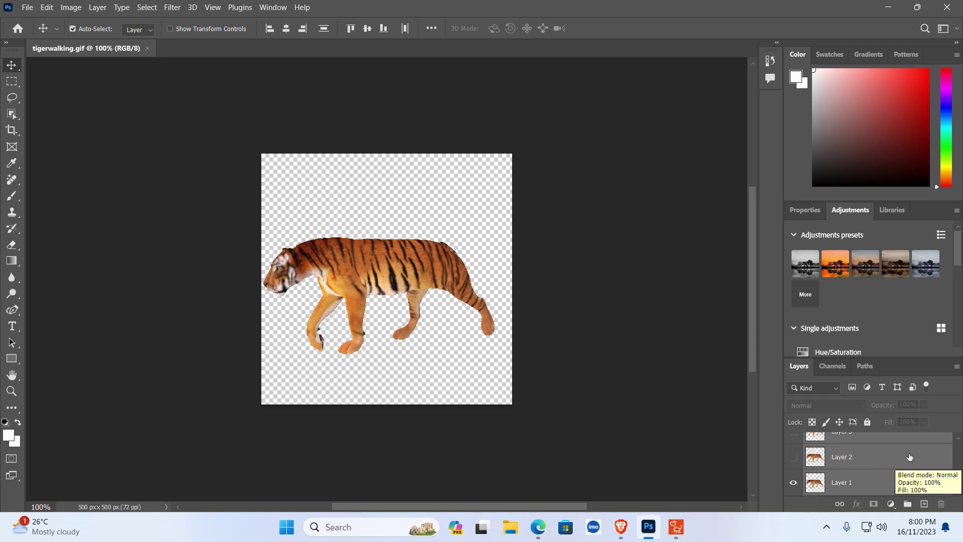
pyautogui.hotkey('ctrl', 'g')
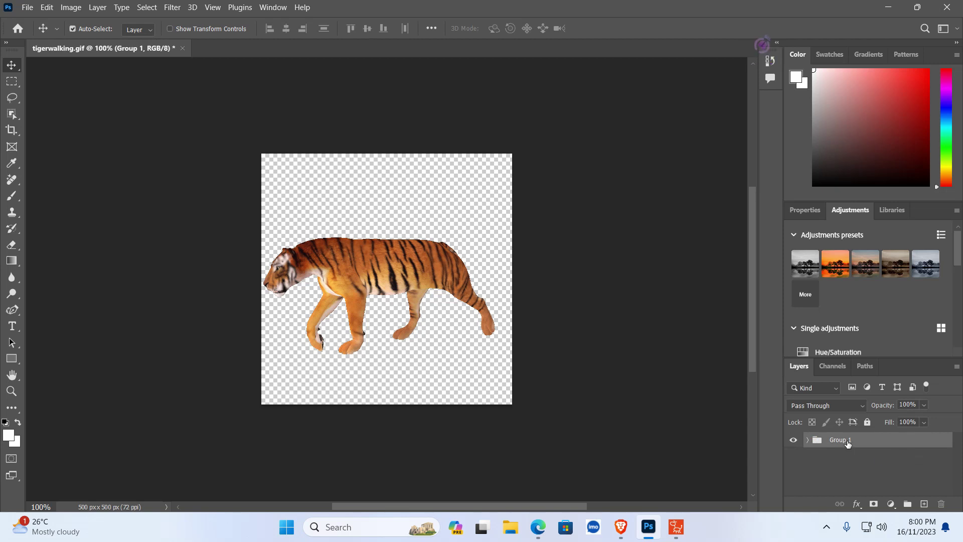
# - Rename the new layer group as "tiger walking"
pyautogui.doubleClick(849, 440)
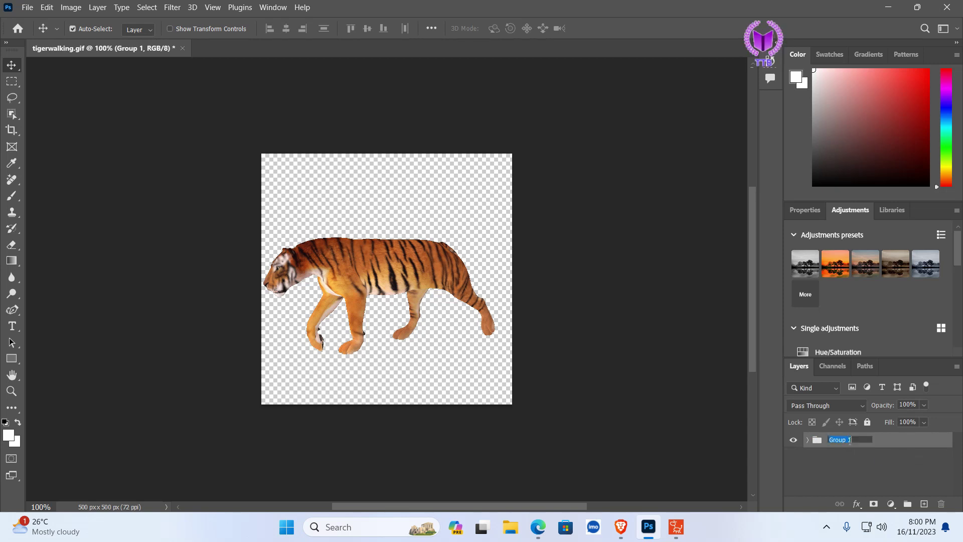
pyautogui.write('ti')
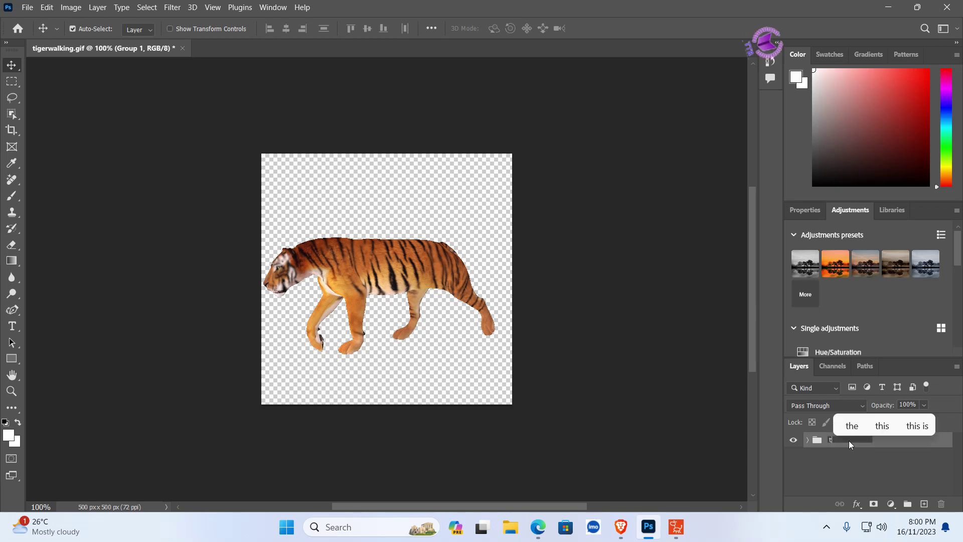
pyautogui.write('ger')
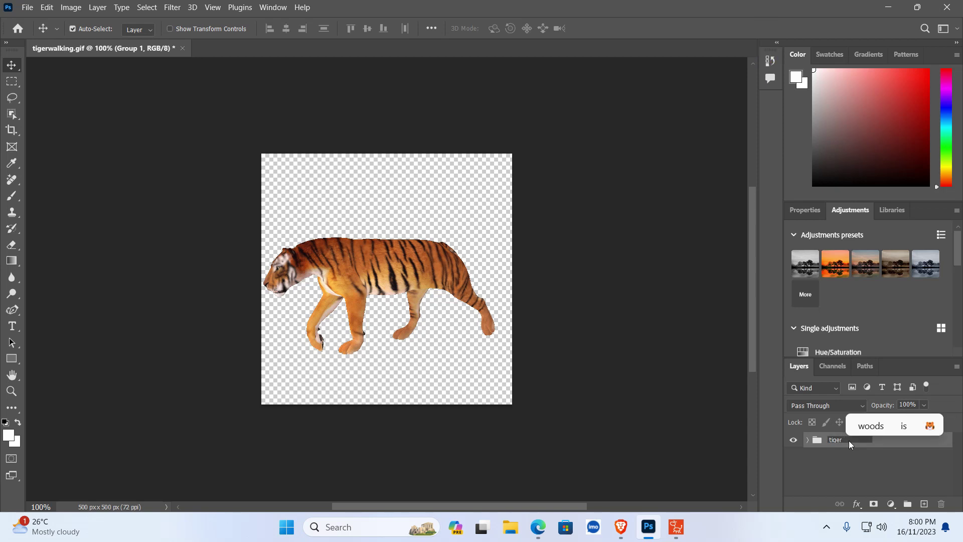
pyautogui.write(' wa')
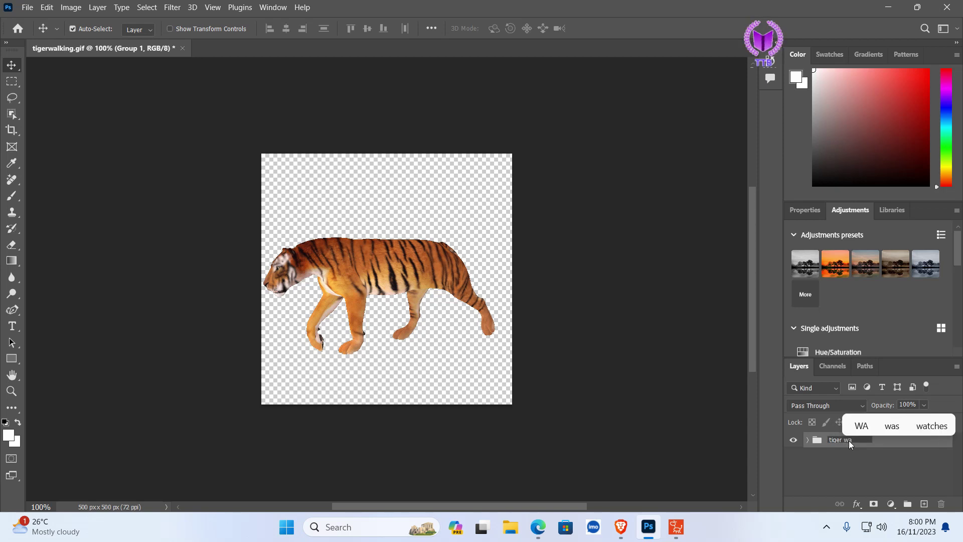
pyautogui.write('lking')
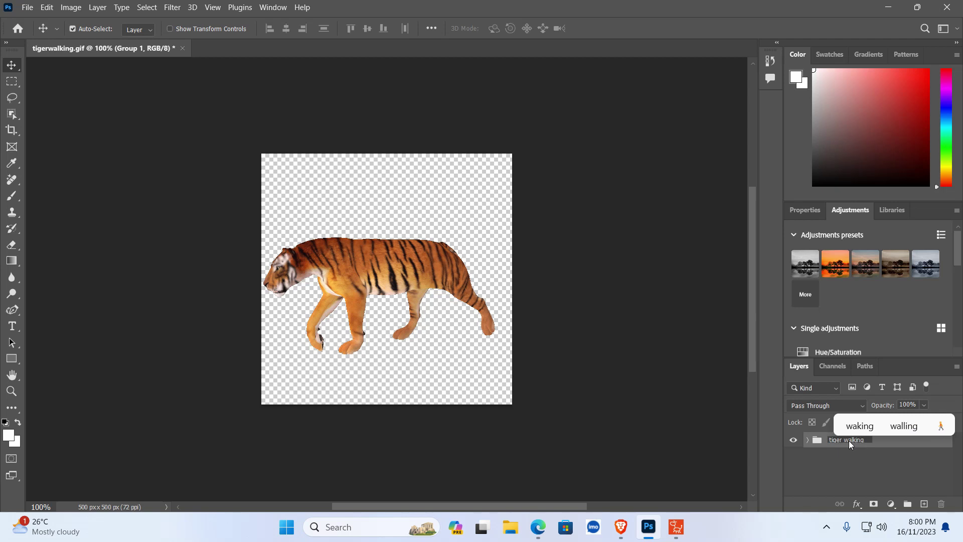
pyautogui.click(826, 474)
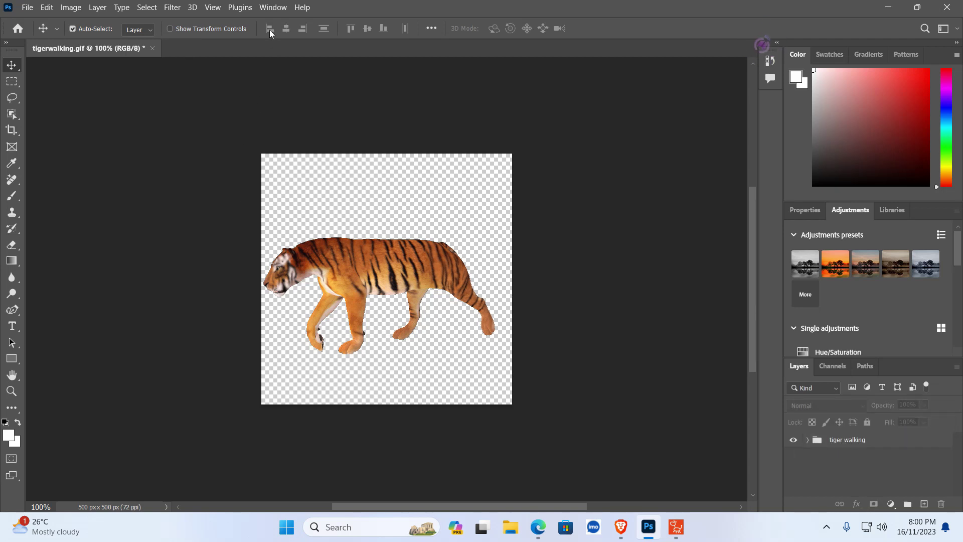
# - Show the Timeline and play the tiger's frame animation
pyautogui.click(272, 8)
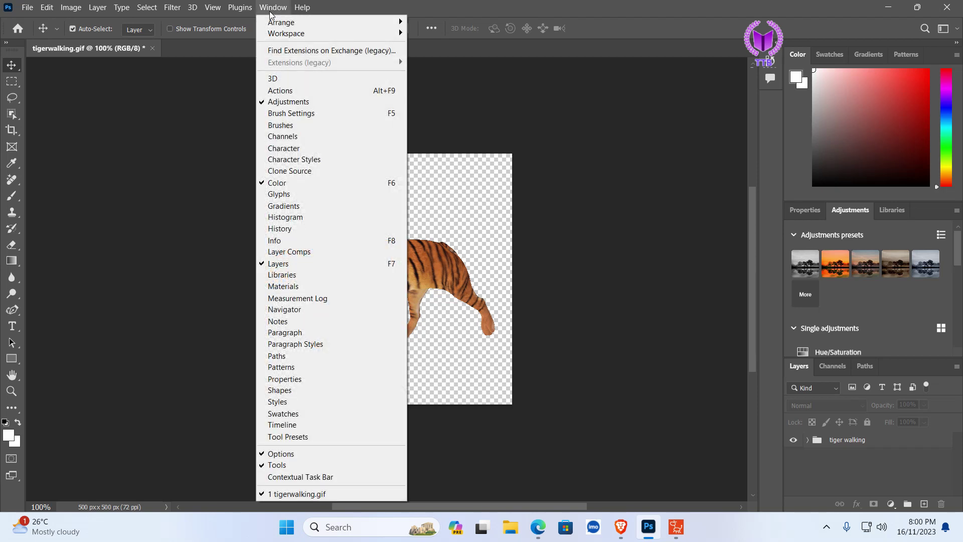
pyautogui.click(294, 426)
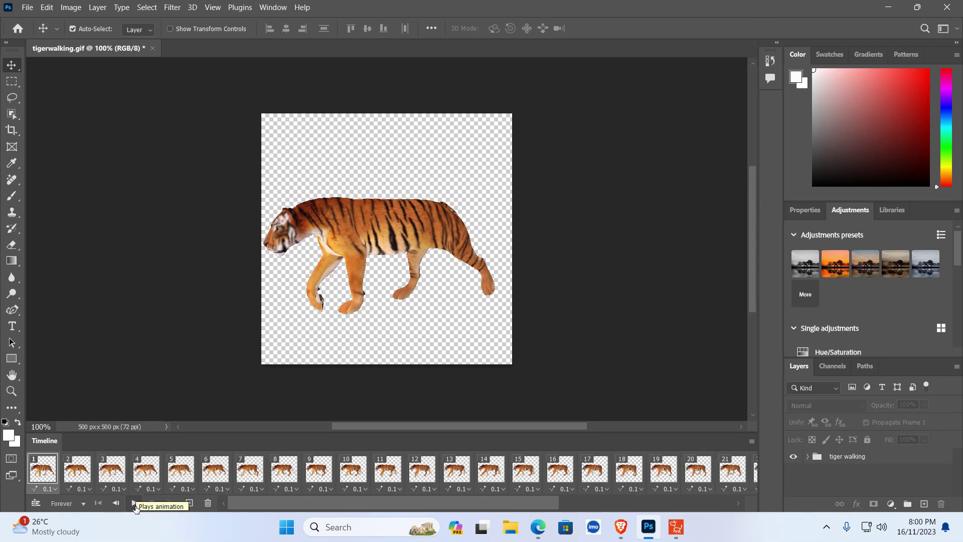
pyautogui.click(133, 504)
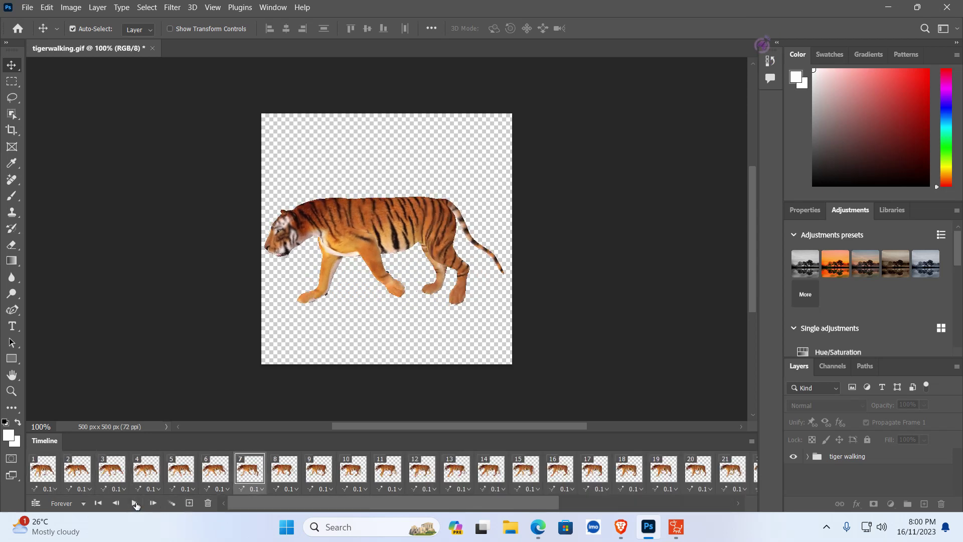
pyautogui.click(135, 503)
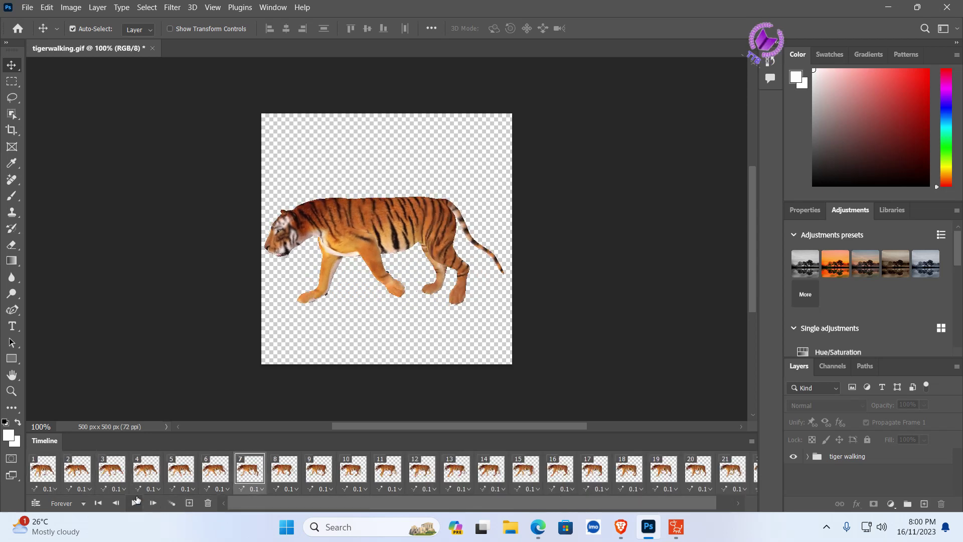
pyautogui.click(24, 9)
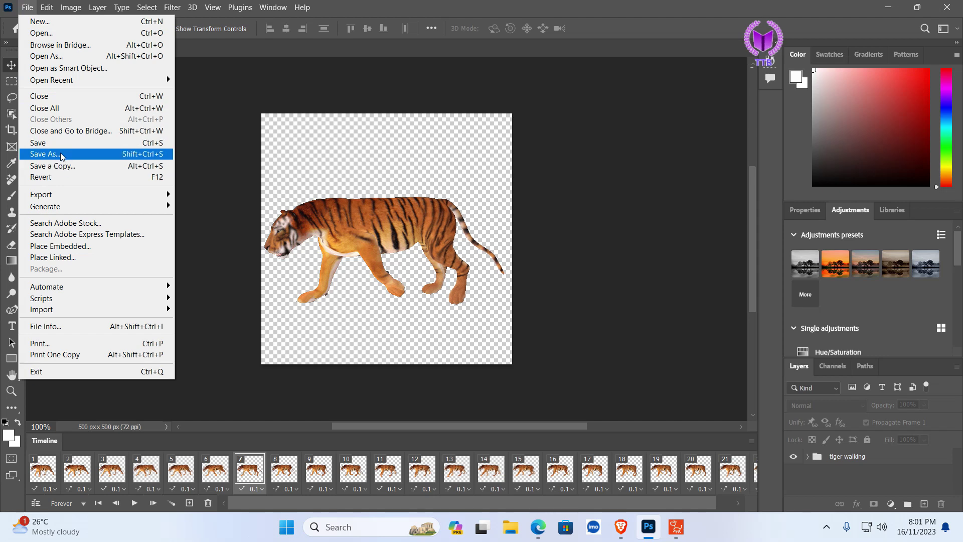
pyautogui.click(62, 157)
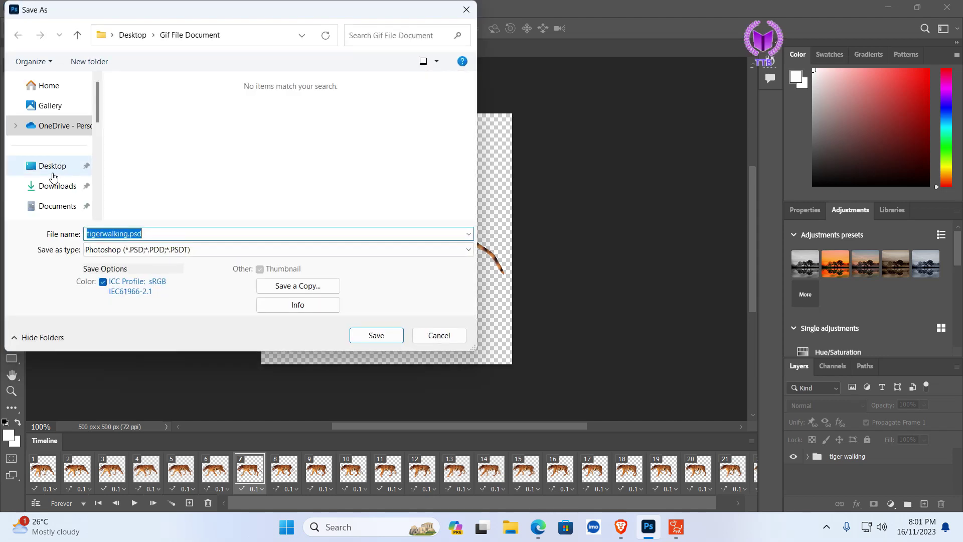
pyautogui.click(53, 171)
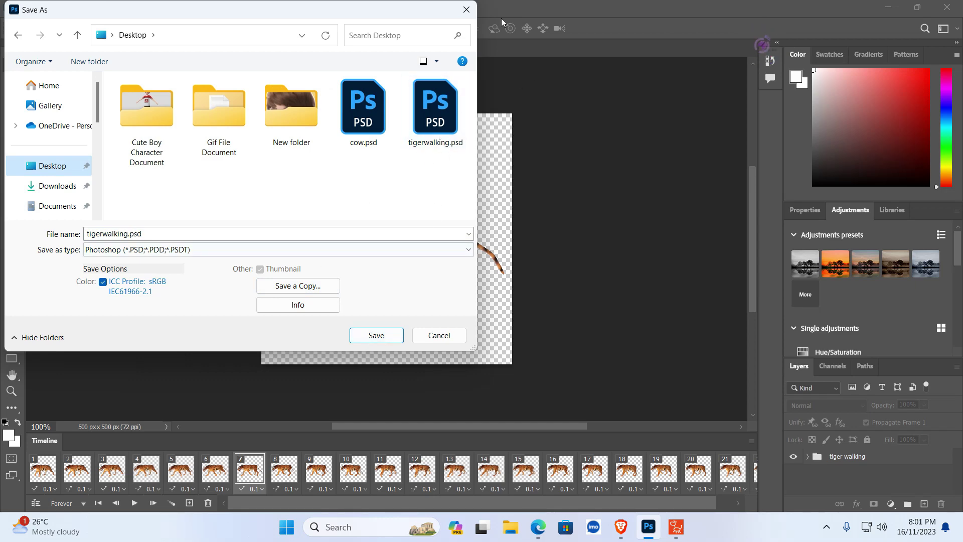
pyautogui.click(467, 9)
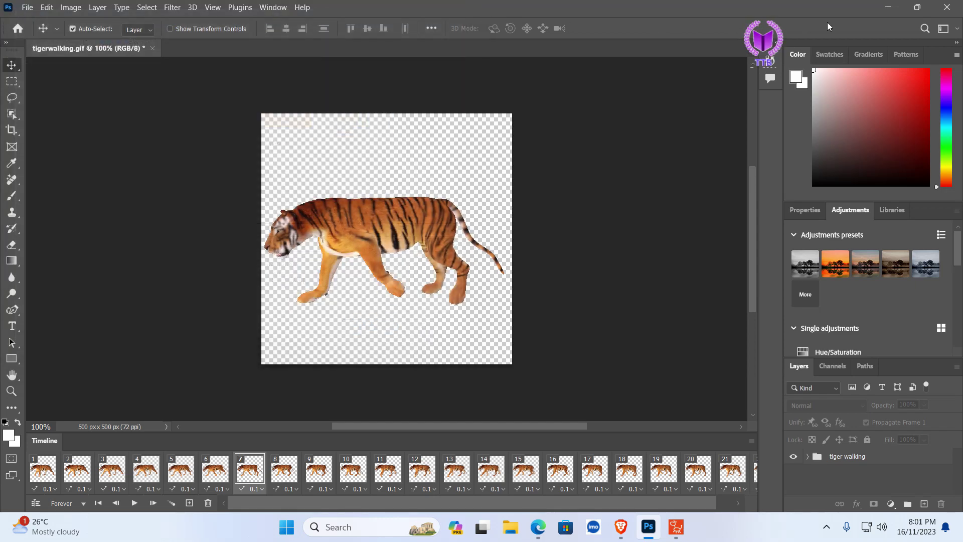
# - Switch to Cartoon Animator 4, import tigerwalking.psd from the Desktop as a prop, and return to Stage Mode
pyautogui.click(885, 8)
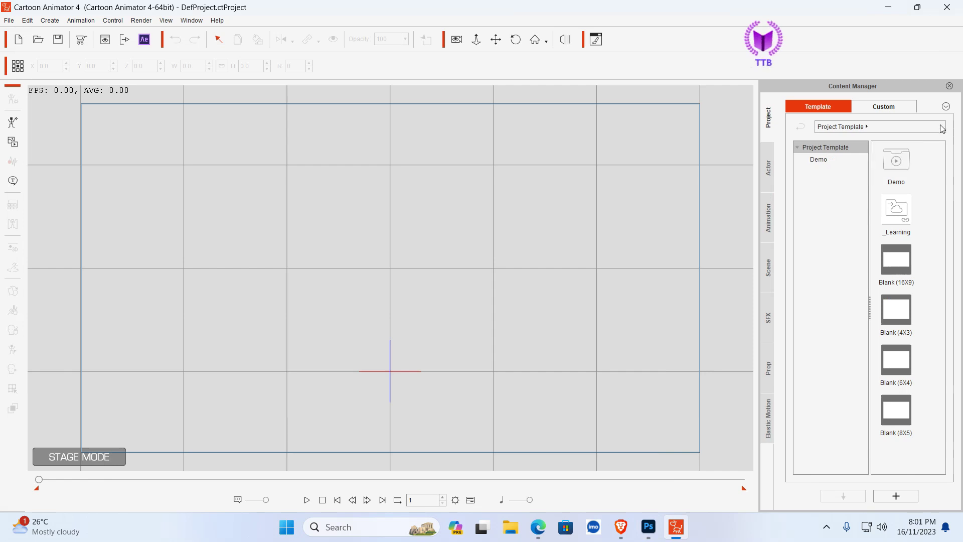
pyautogui.click(916, 7)
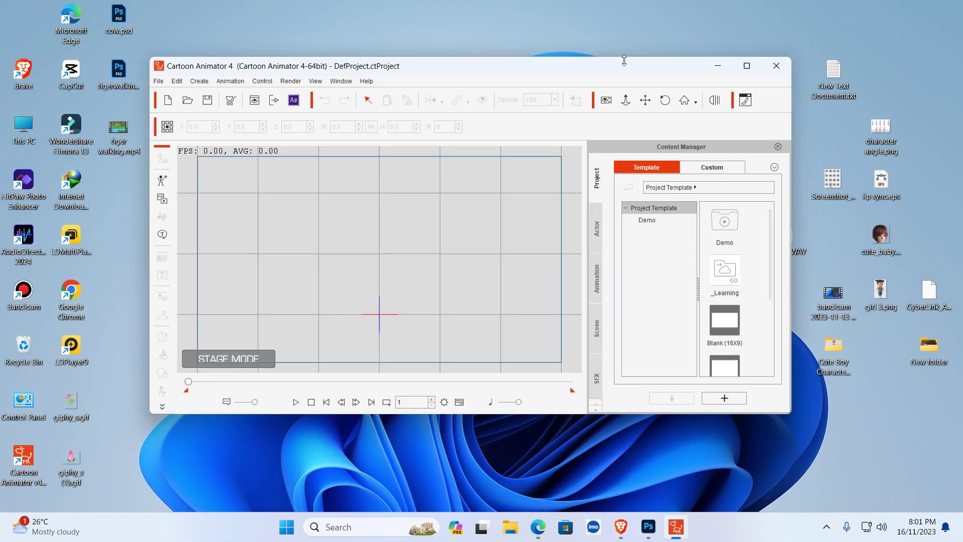
pyautogui.moveTo(581, 76); pyautogui.dragTo(638, 73)
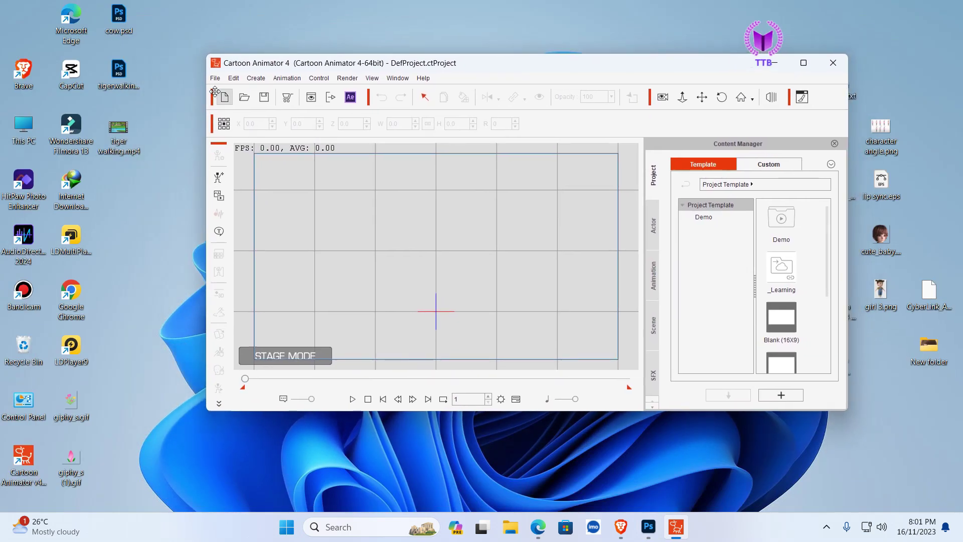
pyautogui.moveTo(114, 71); pyautogui.dragTo(470, 253)
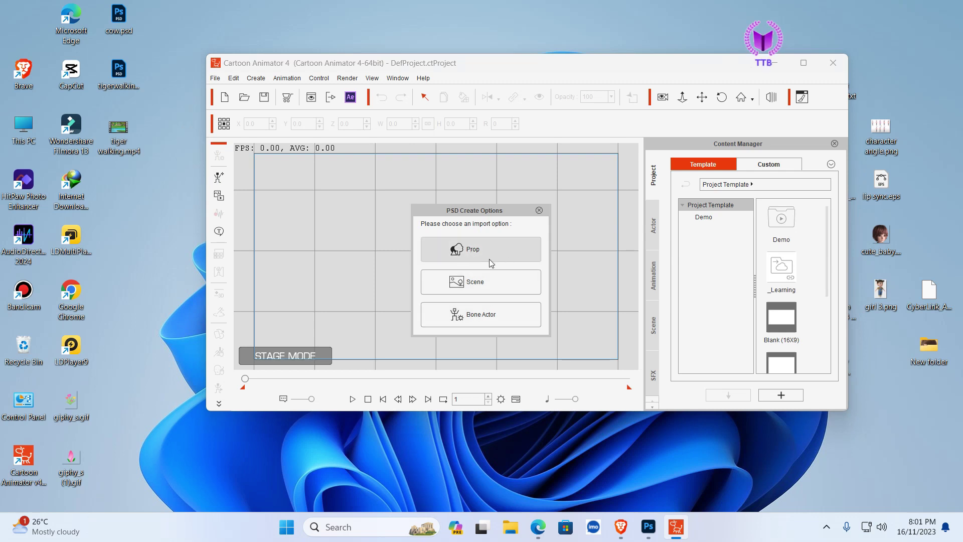
pyautogui.click(489, 252)
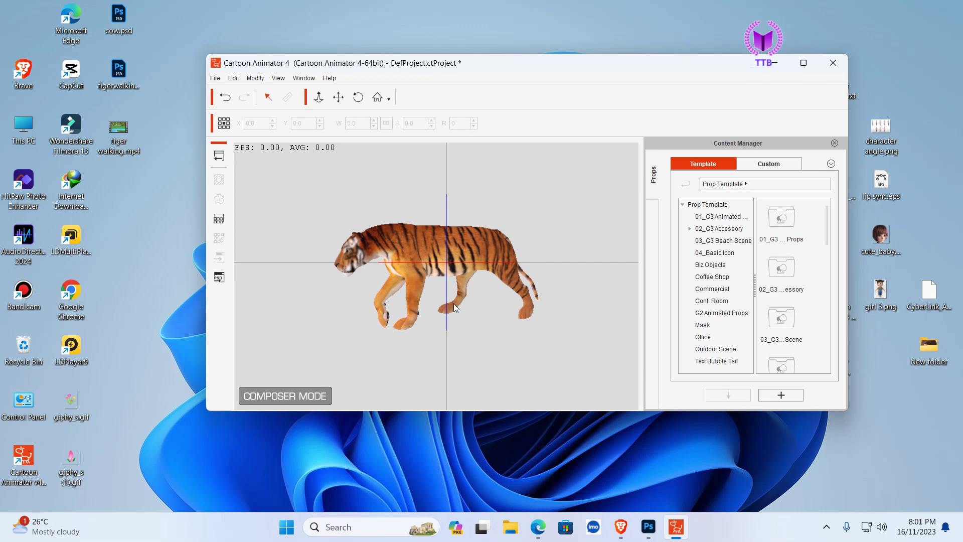
pyautogui.click(802, 63)
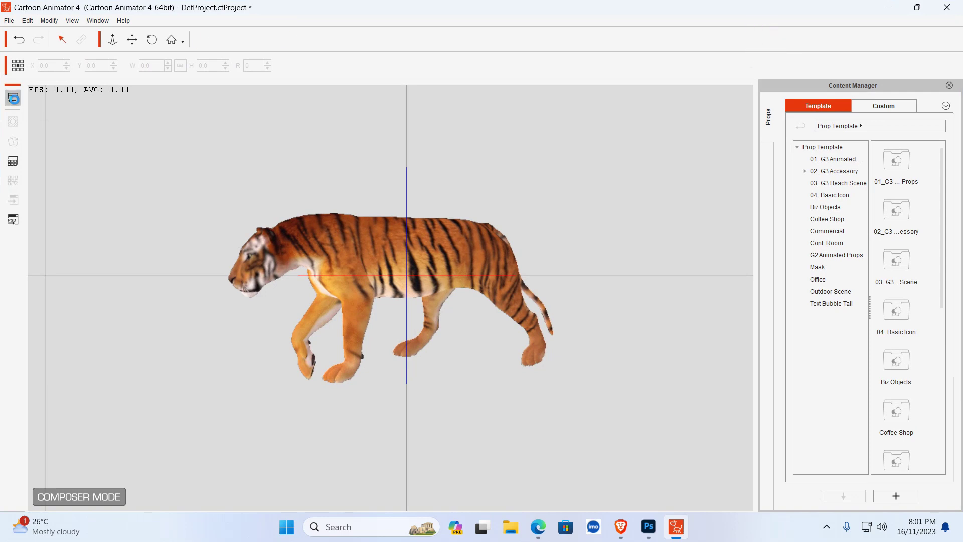
pyautogui.click(14, 99)
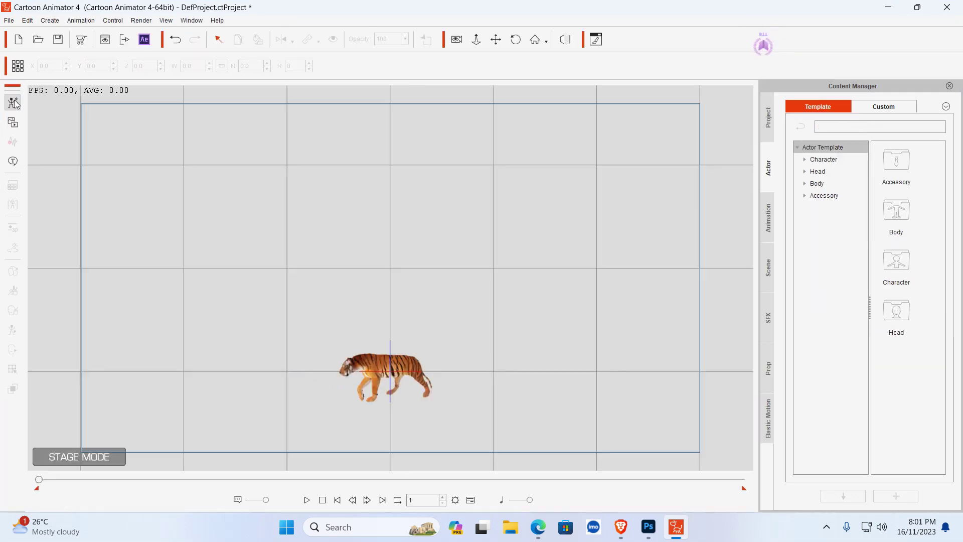
# - Move the tiger prop up above the stage's origin and enlarge it proportionally to about 210%
pyautogui.click(398, 369)
pyautogui.moveTo(399, 369); pyautogui.dragTo(424, 232)
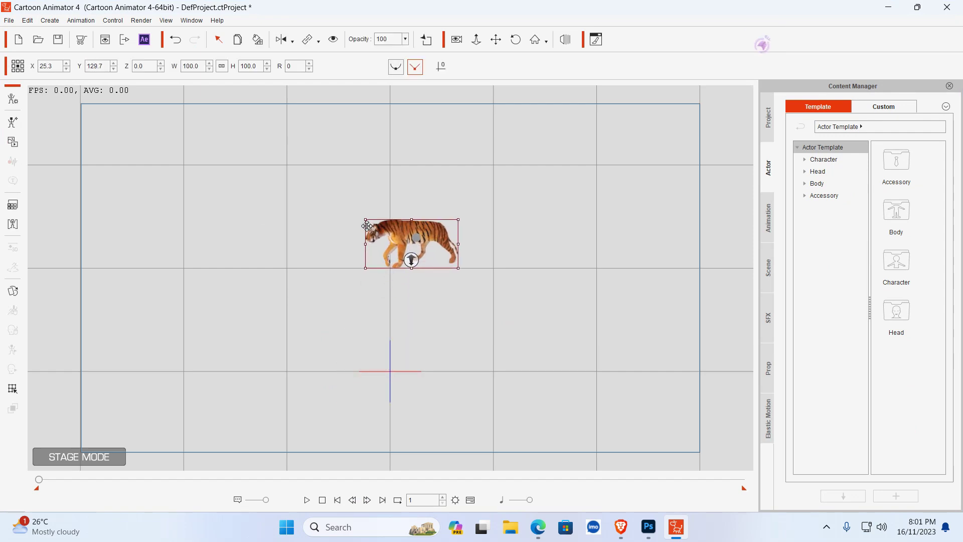
pyautogui.moveTo(366, 219); pyautogui.dragTo(374, 202)
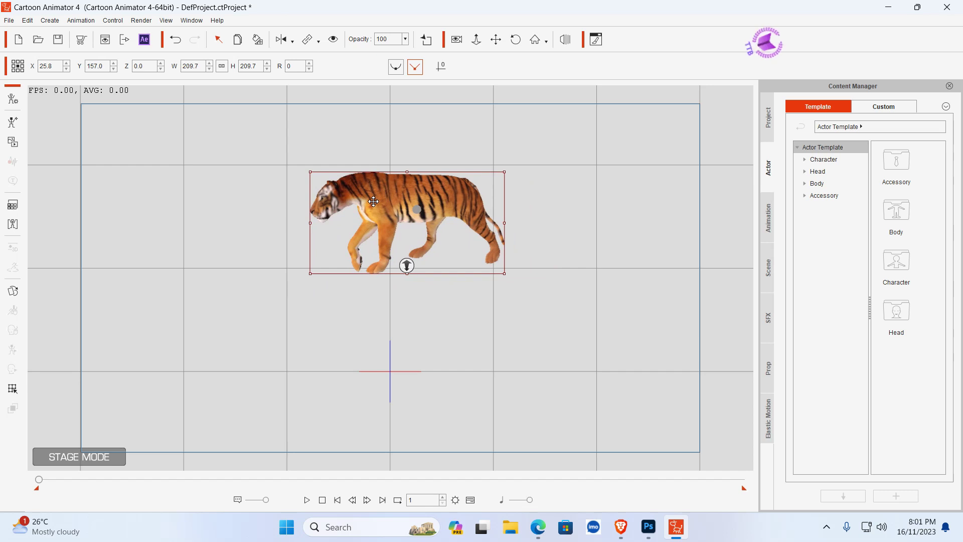
pyautogui.click(577, 193)
# - Open the Sprite Editor for the tiger prop and assign the Layer 1 sprite at frame 1
pyautogui.click(406, 211)
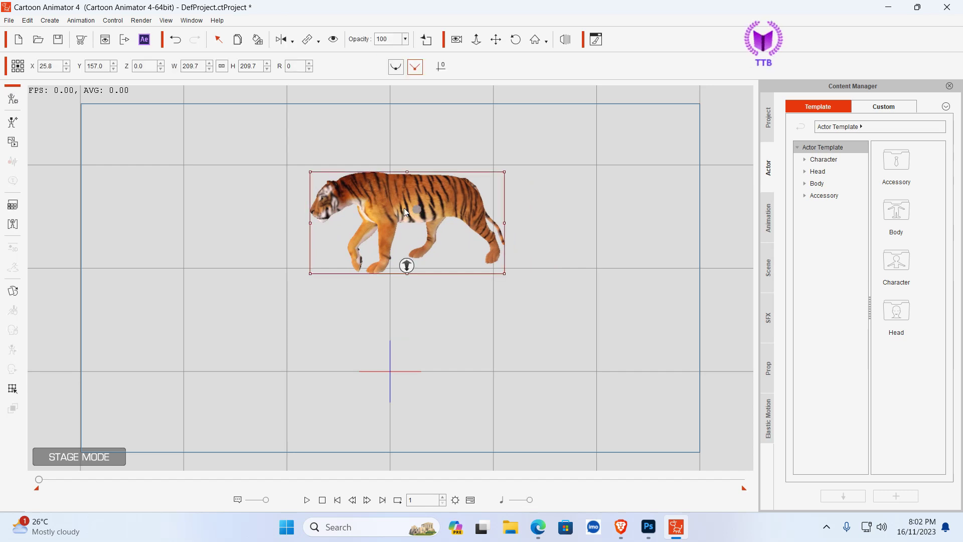
pyautogui.rightClick(404, 208)
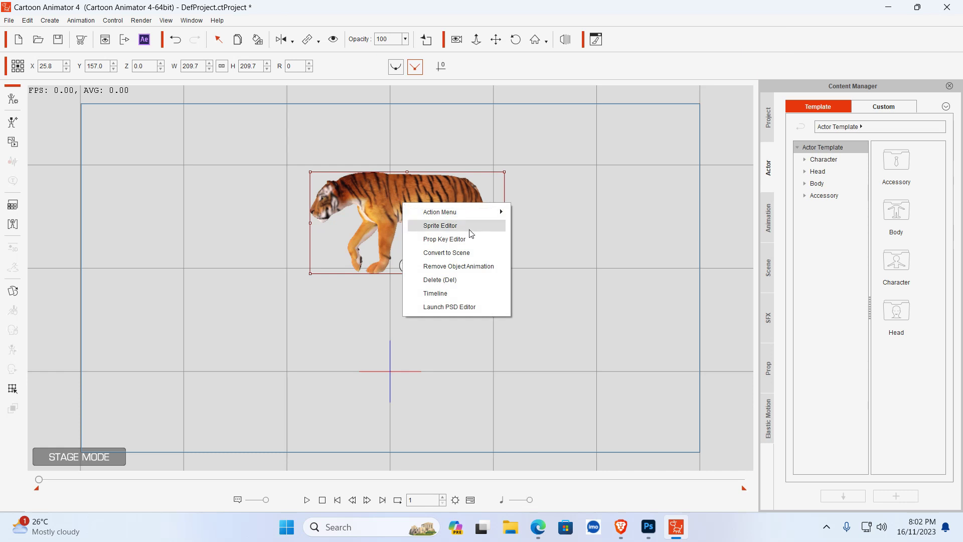
pyautogui.click(443, 226)
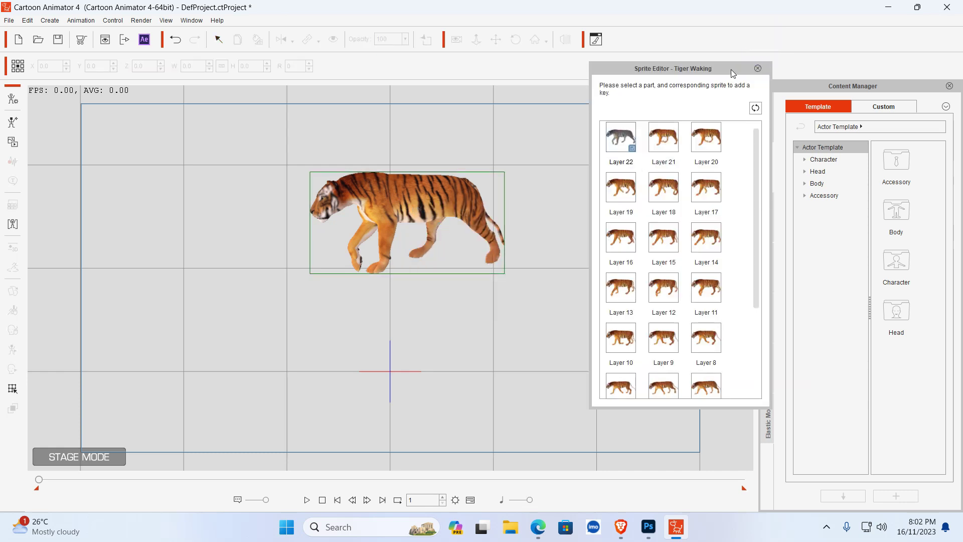
pyautogui.moveTo(733, 74); pyautogui.dragTo(710, 102)
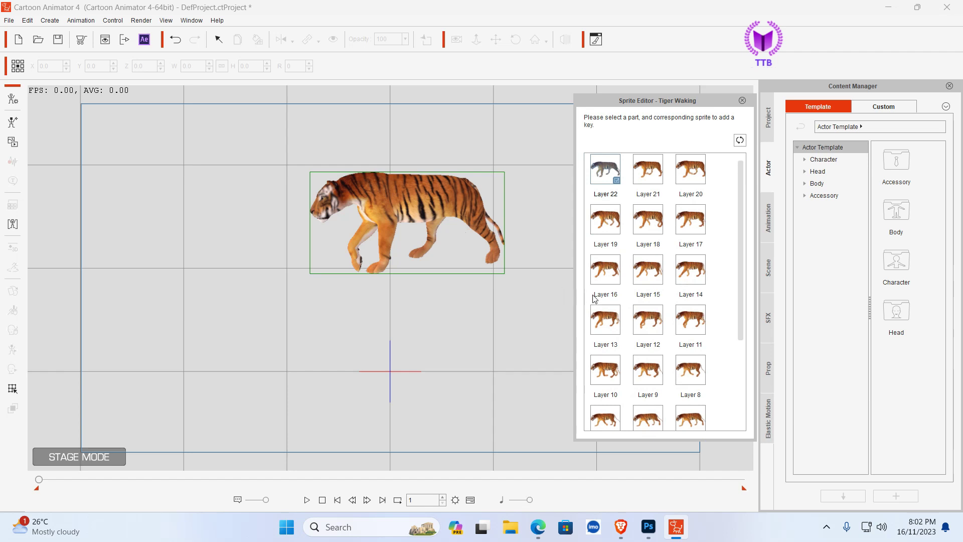
pyautogui.scroll(-3, 627, 299)
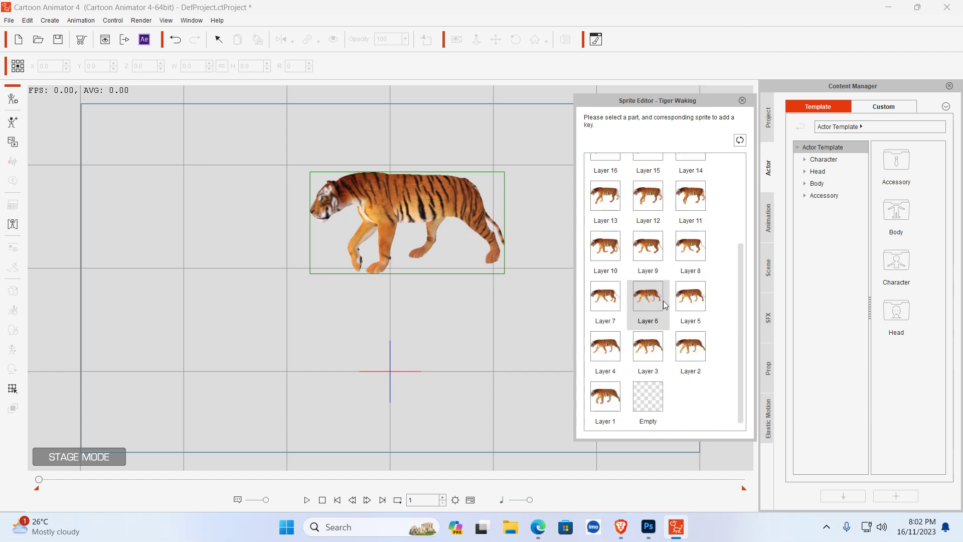
pyautogui.click(610, 401)
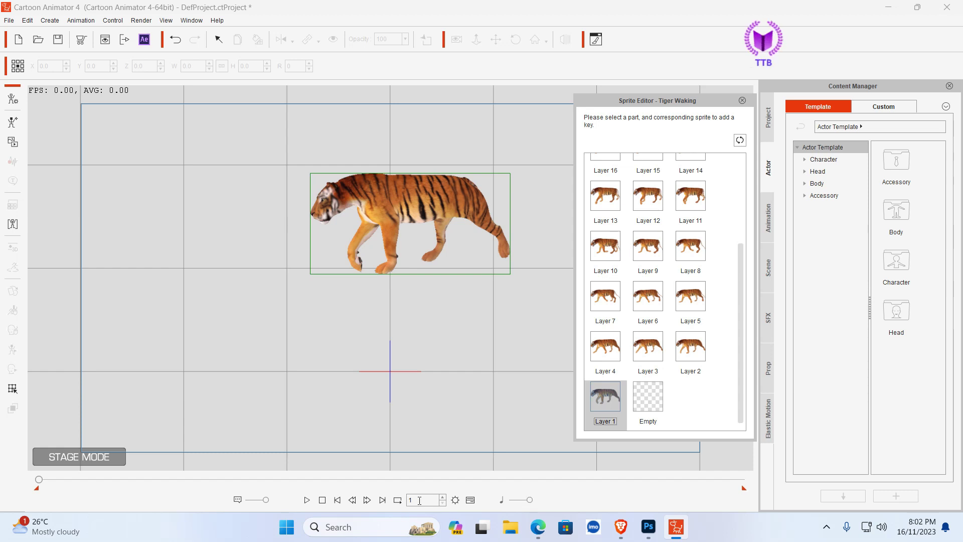
# - Key the tiger's sprites Layer 2, Layer 3 and Layer 4 on frames 2, 3 and 4 respectively
pyautogui.click(367, 502)
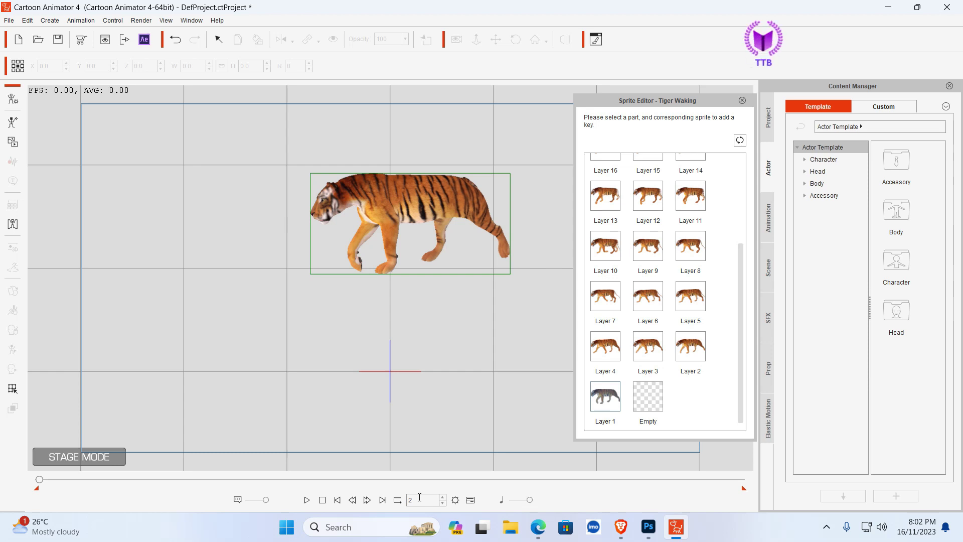
pyautogui.click(699, 356)
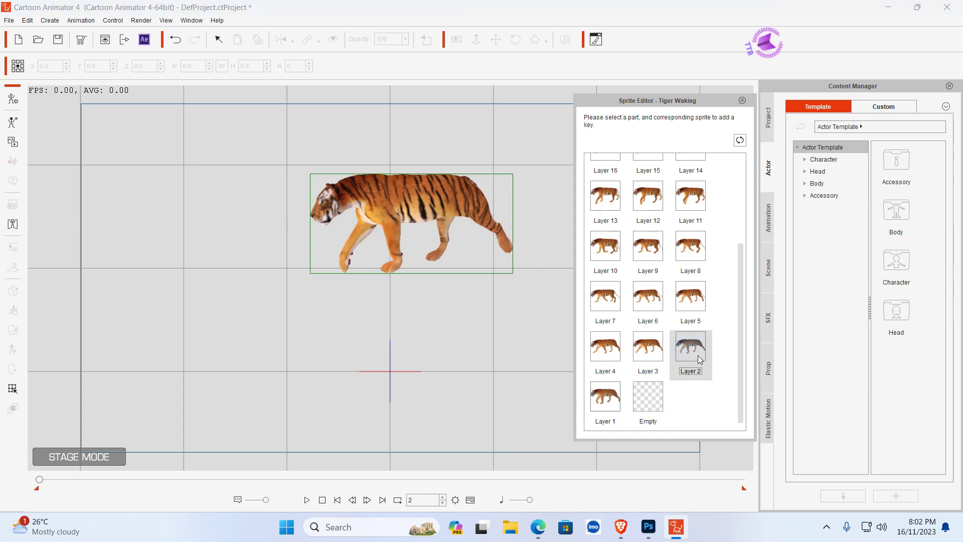
pyautogui.click(367, 500)
pyautogui.click(648, 351)
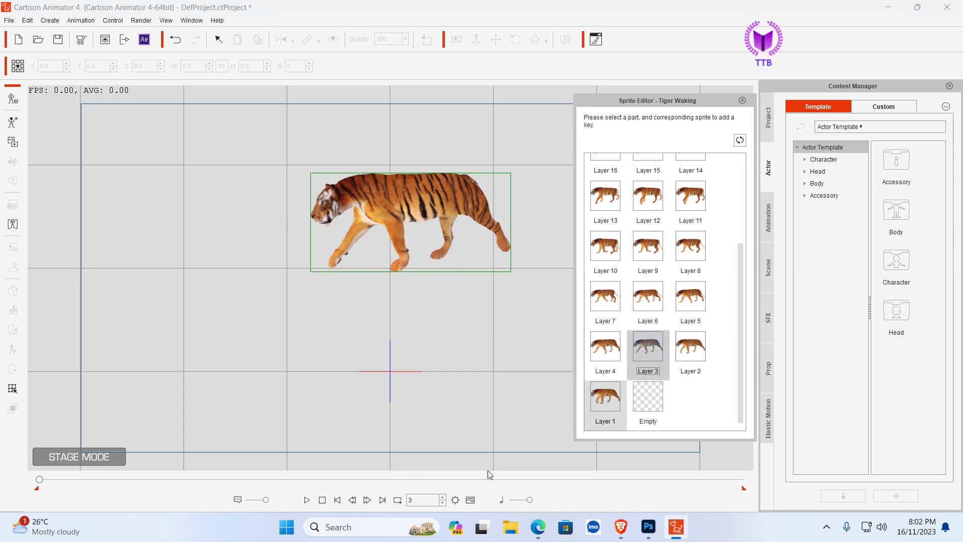
pyautogui.click(368, 500)
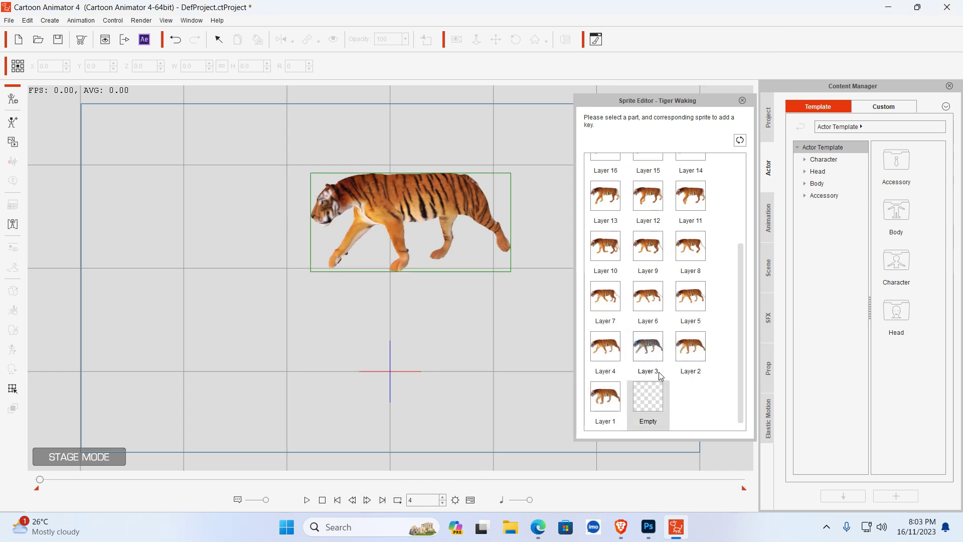
pyautogui.click(610, 358)
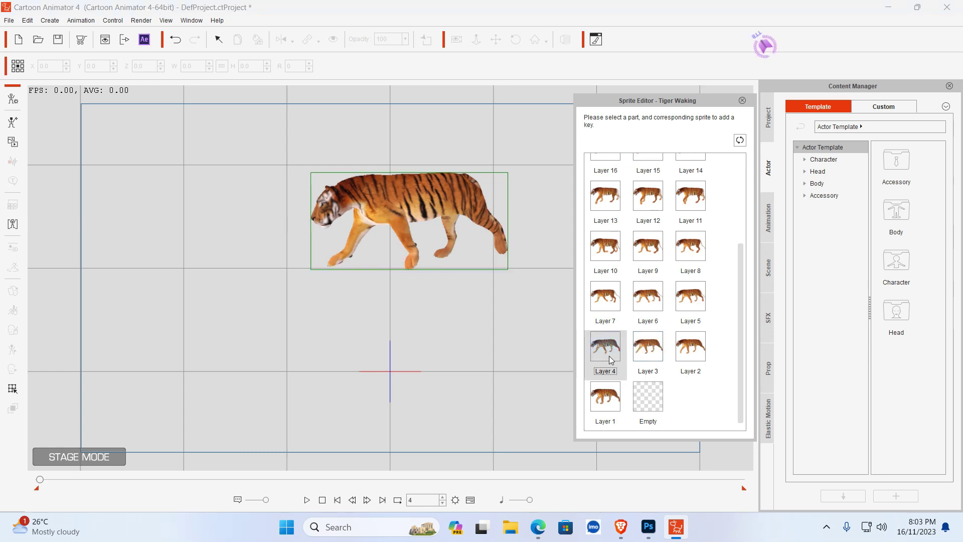
# - Key the tiger's sprites Layer 5, Layer 6 and Layer 7 on frames 5, 6 and 7 respectively
pyautogui.click(368, 500)
pyautogui.click(691, 297)
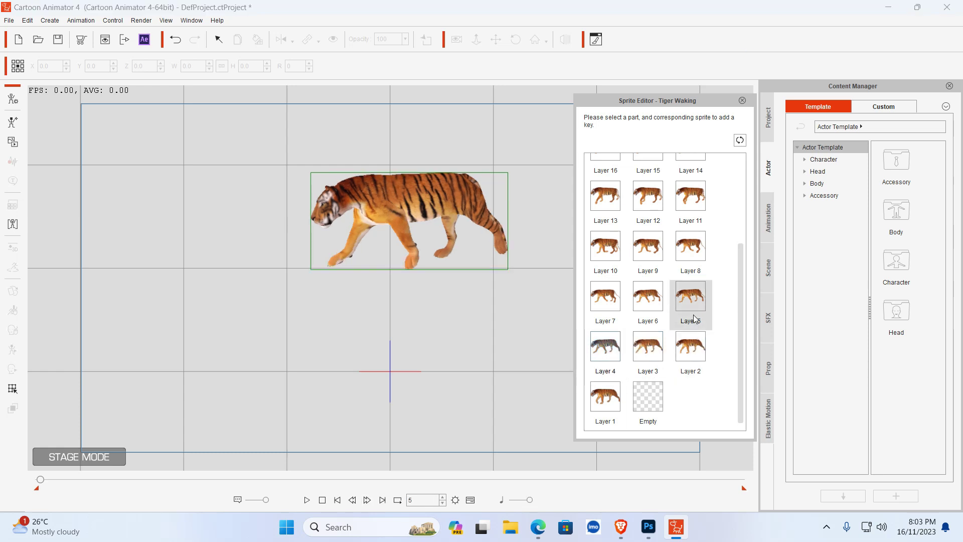
pyautogui.click(368, 500)
pyautogui.click(650, 311)
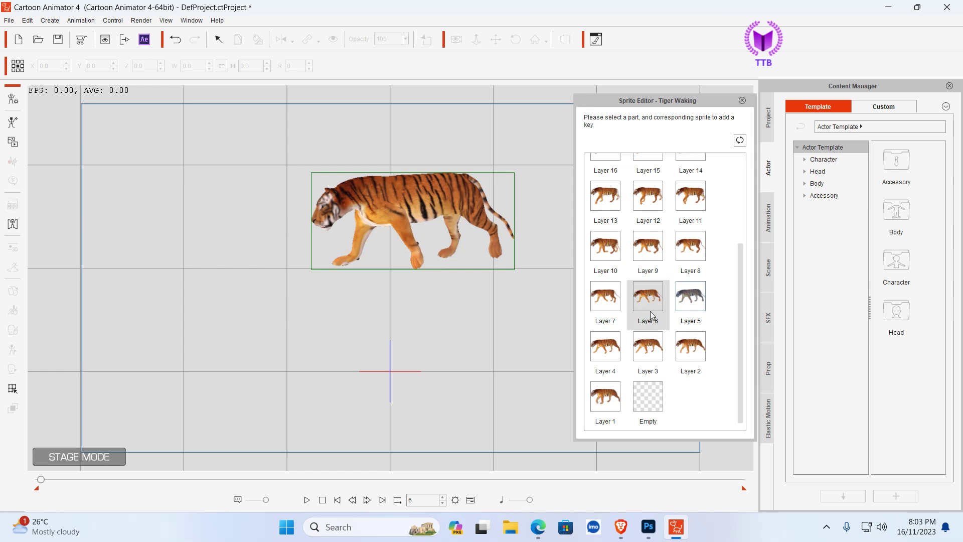
pyautogui.click(367, 500)
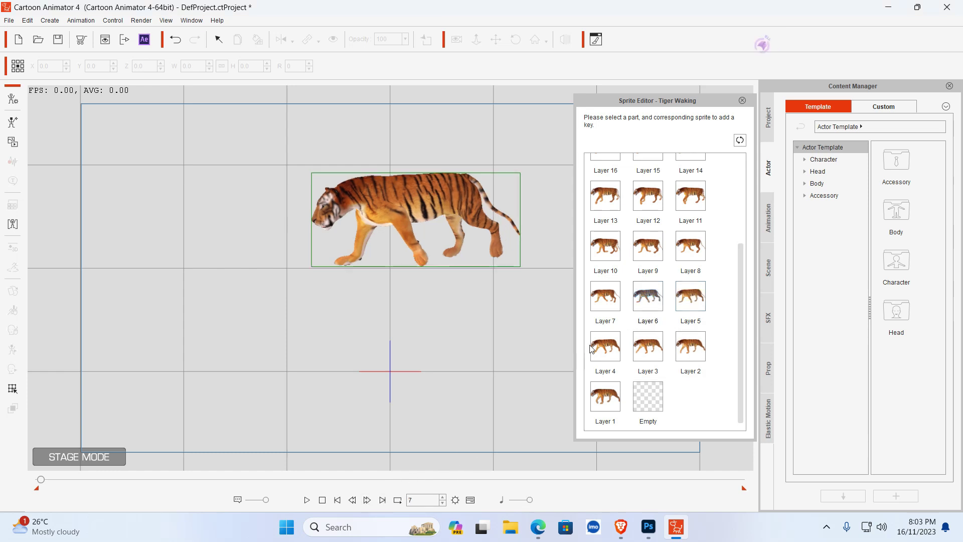
pyautogui.click(605, 297)
# - Key the tiger's sprites Layer 8 through Layer 11 on frames 8 through 11, one sprite per frame
pyautogui.click(368, 499)
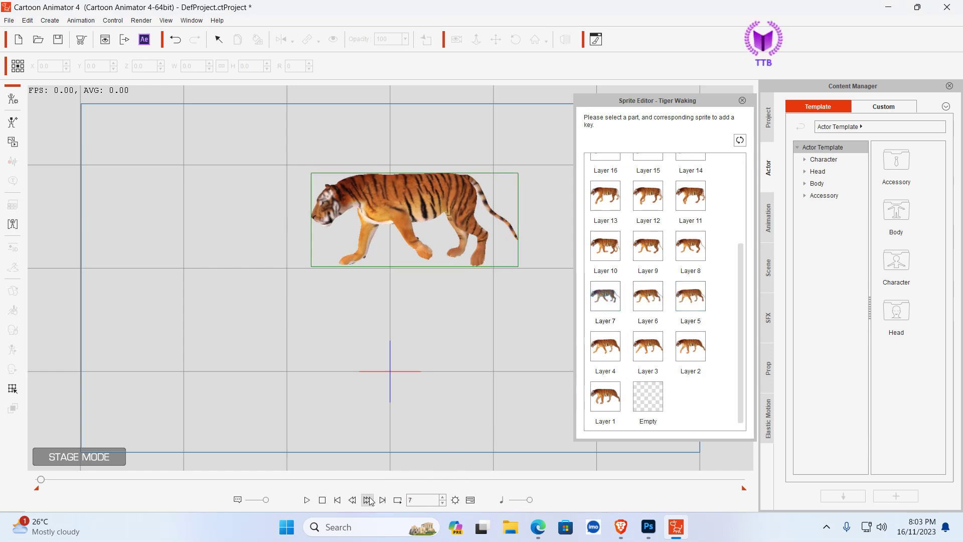
pyautogui.click(690, 247)
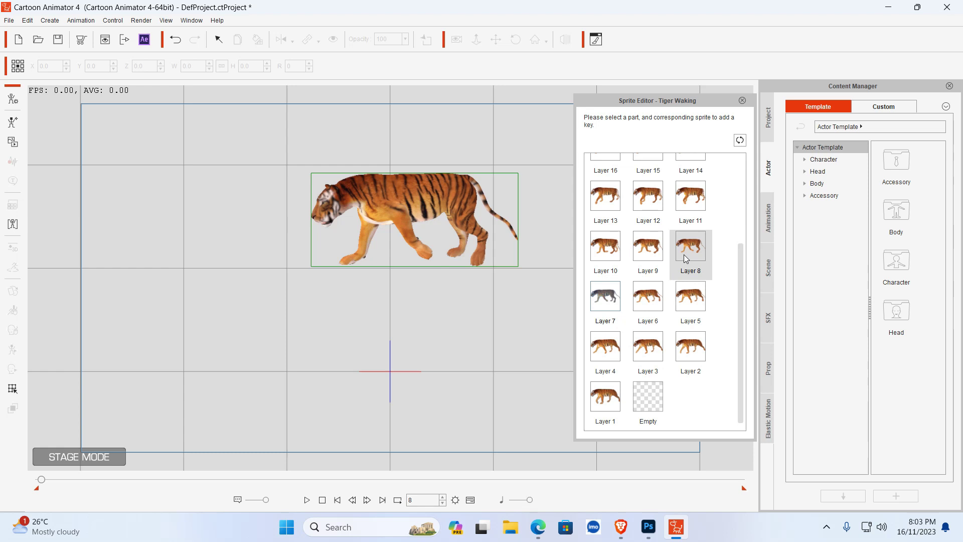
pyautogui.click(368, 499)
pyautogui.click(643, 266)
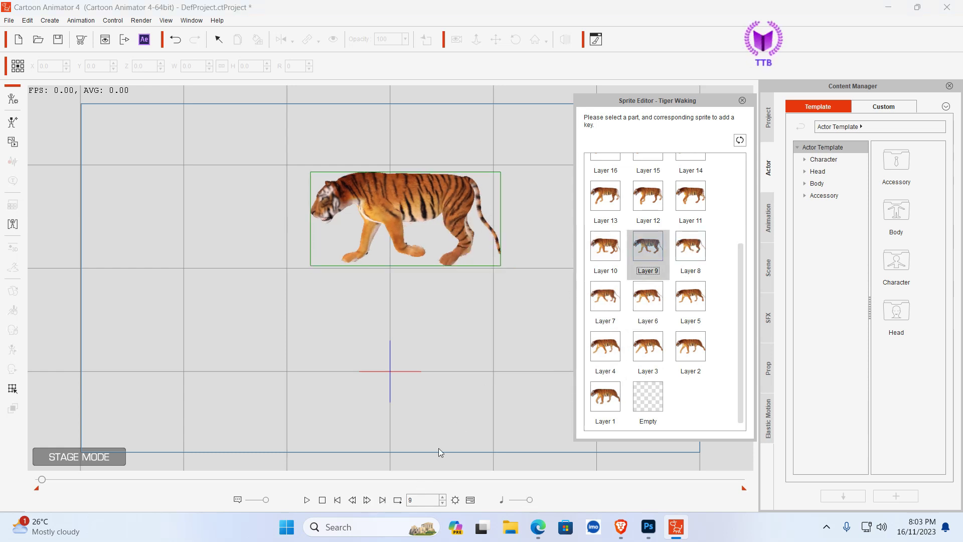
pyautogui.click(367, 499)
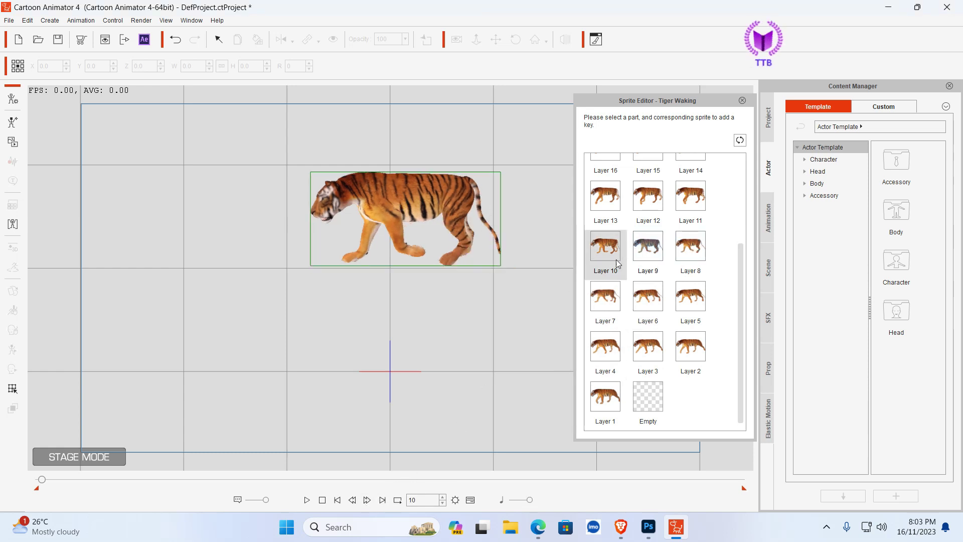
pyautogui.click(605, 249)
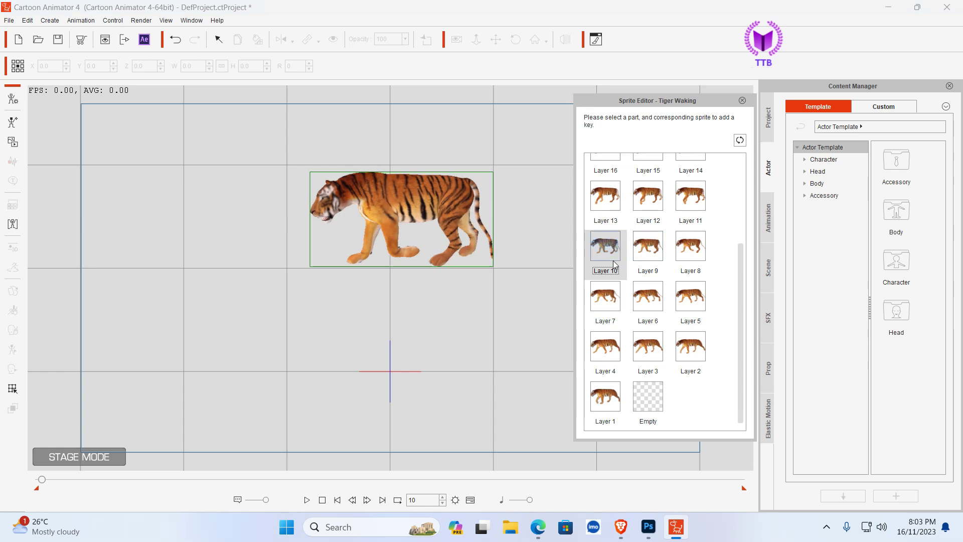
pyautogui.click(368, 499)
pyautogui.click(703, 203)
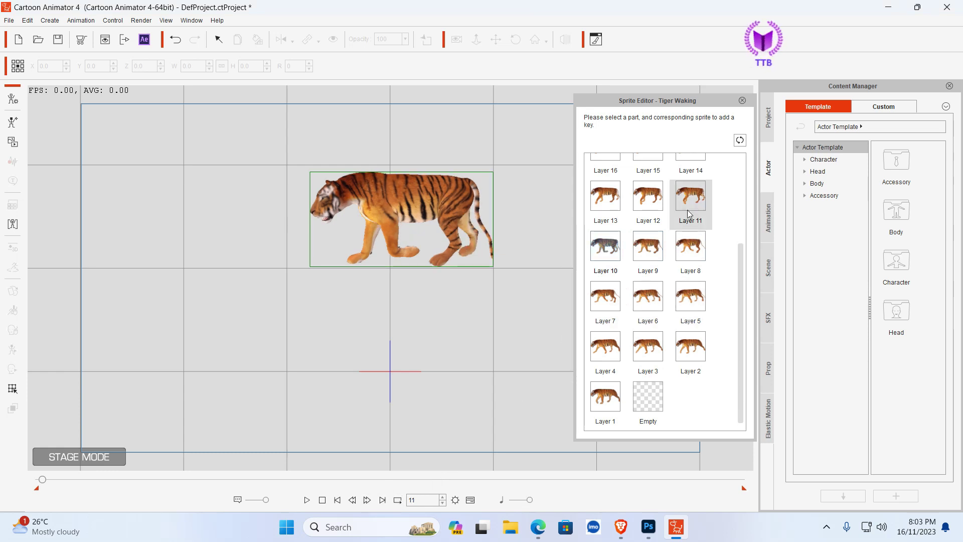
pyautogui.click(688, 214)
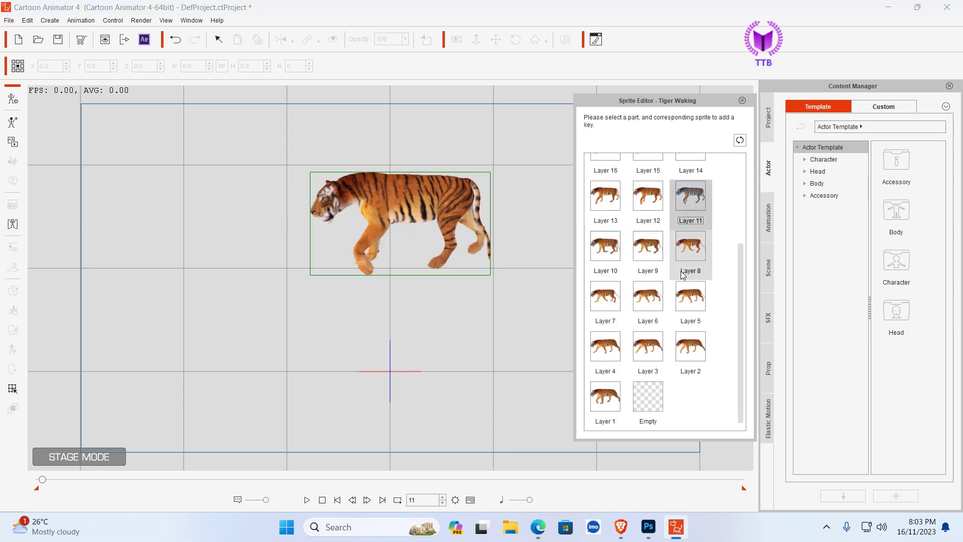
# - Key the tiger's sprites Layer 12, Layer 13 and Layer 14 on frames 12, 13 and 14 respectively
pyautogui.click(367, 500)
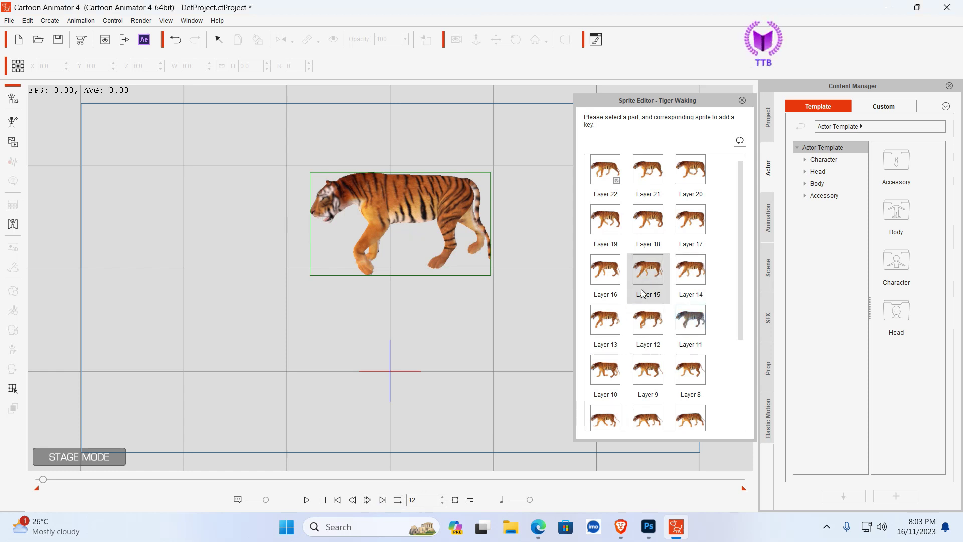
pyautogui.click(650, 340)
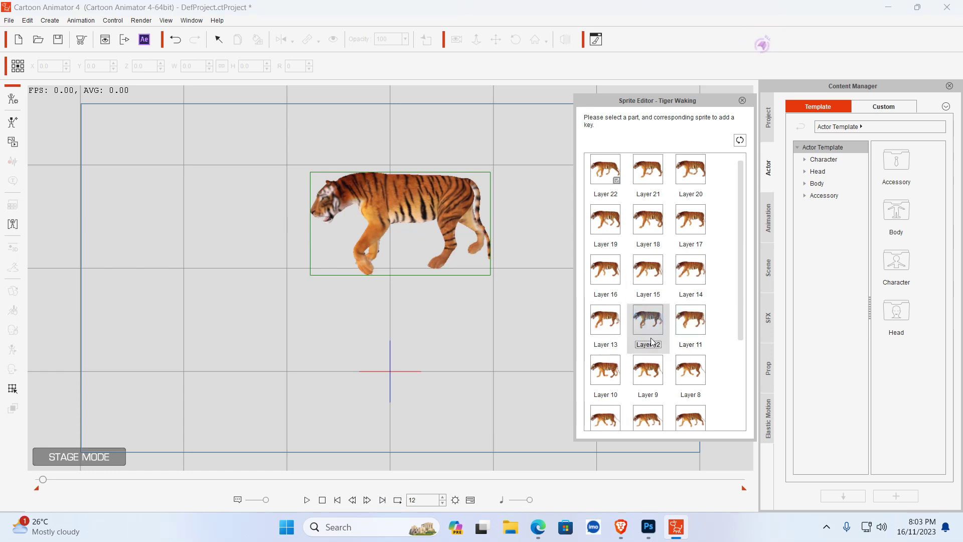
pyautogui.click(368, 500)
pyautogui.click(598, 320)
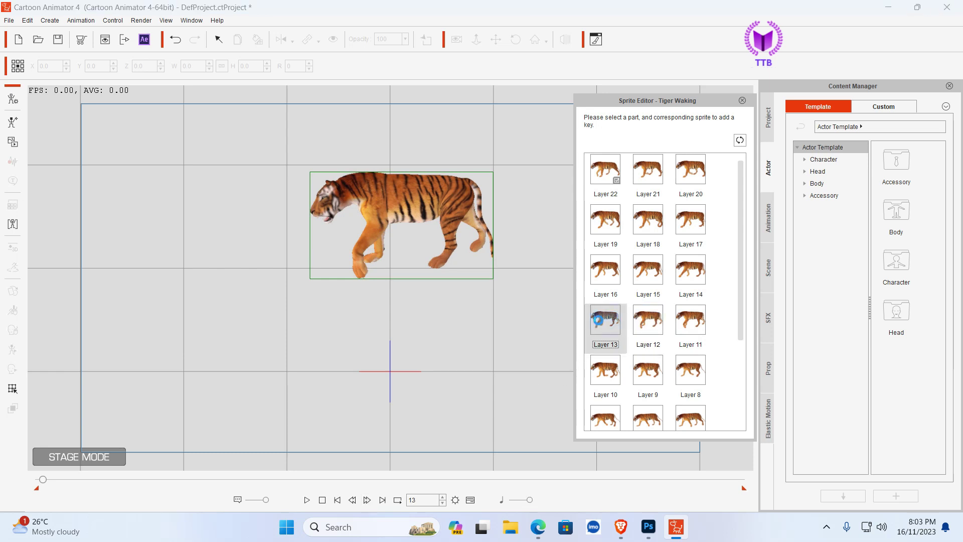
pyautogui.click(366, 500)
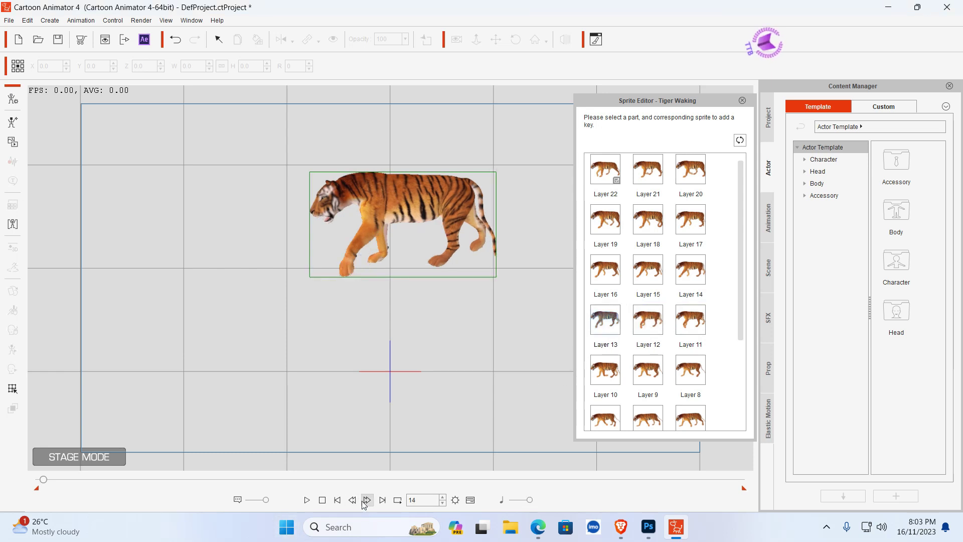
pyautogui.click(675, 272)
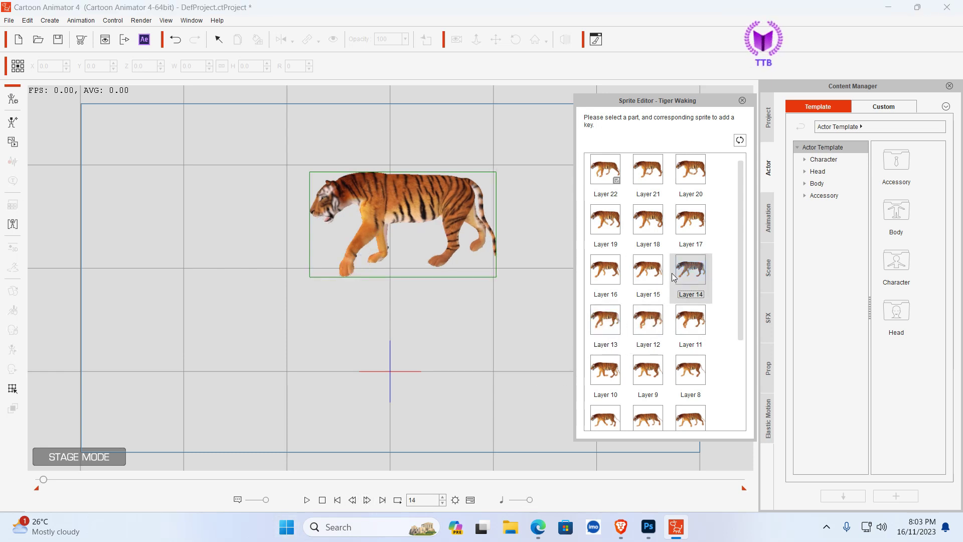
# - Key the tiger's sprites Layer 15, Layer 16 and Layer 17 on frames 15, 16 and 17 respectively
pyautogui.click(372, 503)
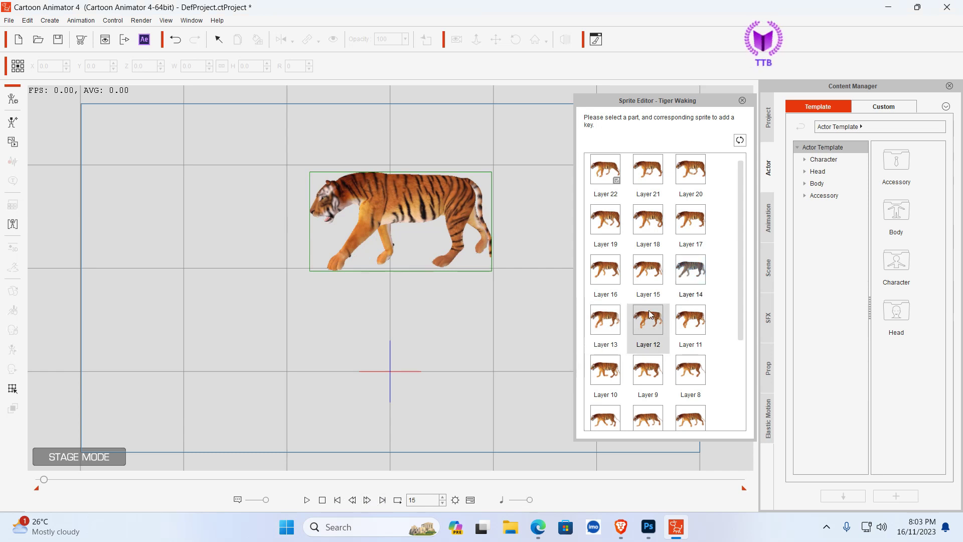
pyautogui.click(648, 271)
pyautogui.click(364, 500)
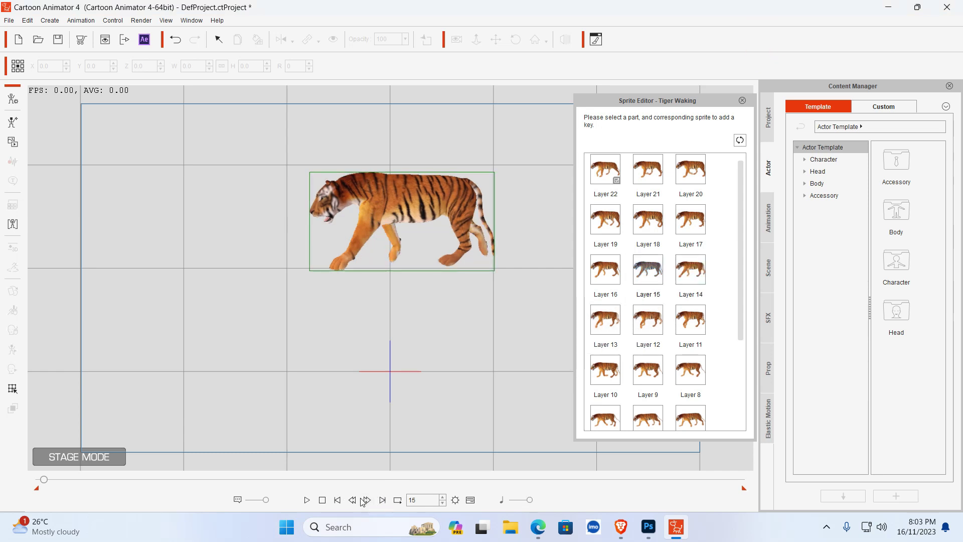
pyautogui.click(368, 502)
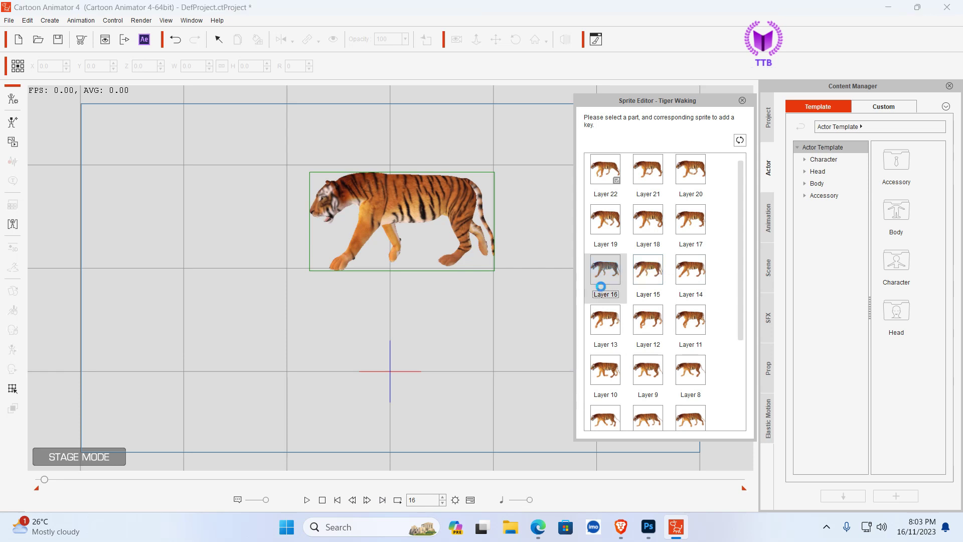
pyautogui.click(606, 270)
pyautogui.click(369, 504)
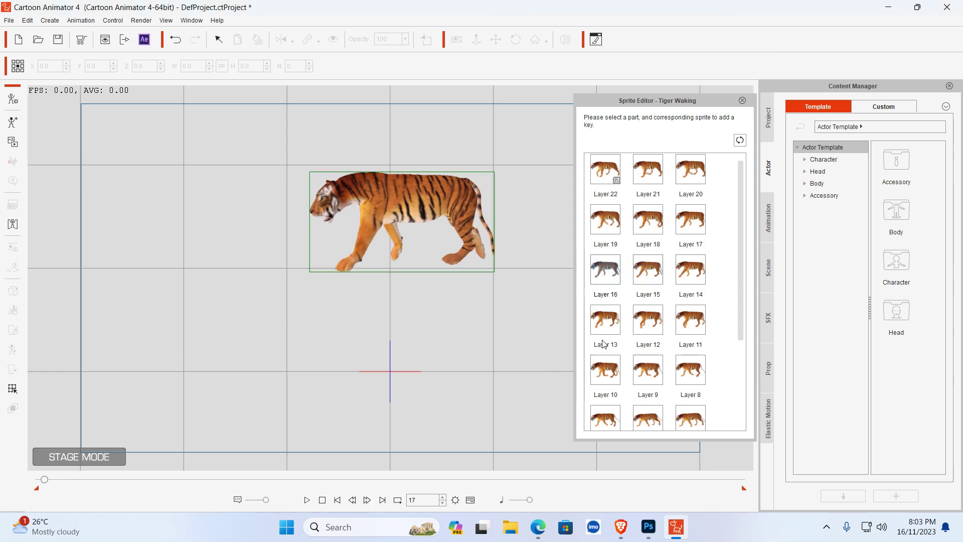
pyautogui.click(675, 228)
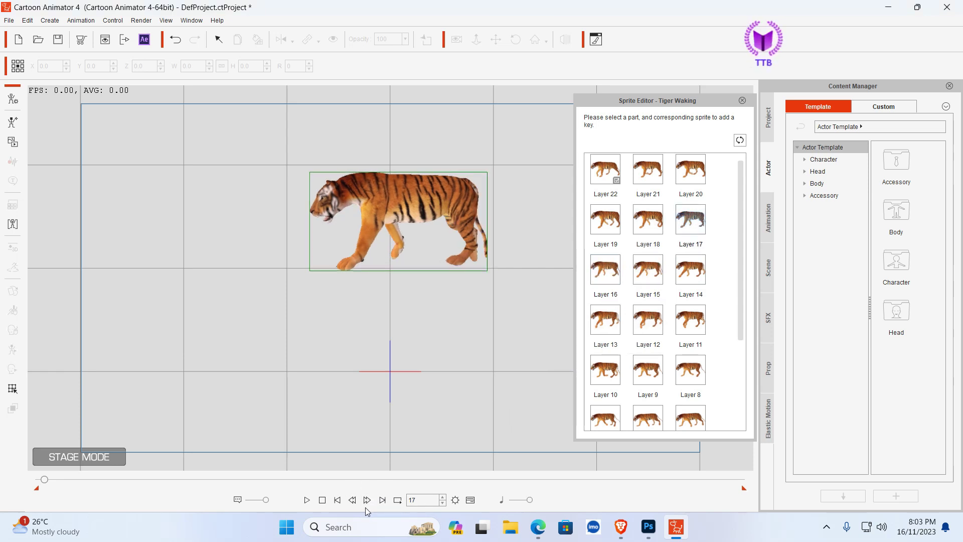
# - Key the tiger's sprites Layer 18, Layer 19 and Layer 20 on frames 18, 19 and 20 respectively
pyautogui.click(367, 501)
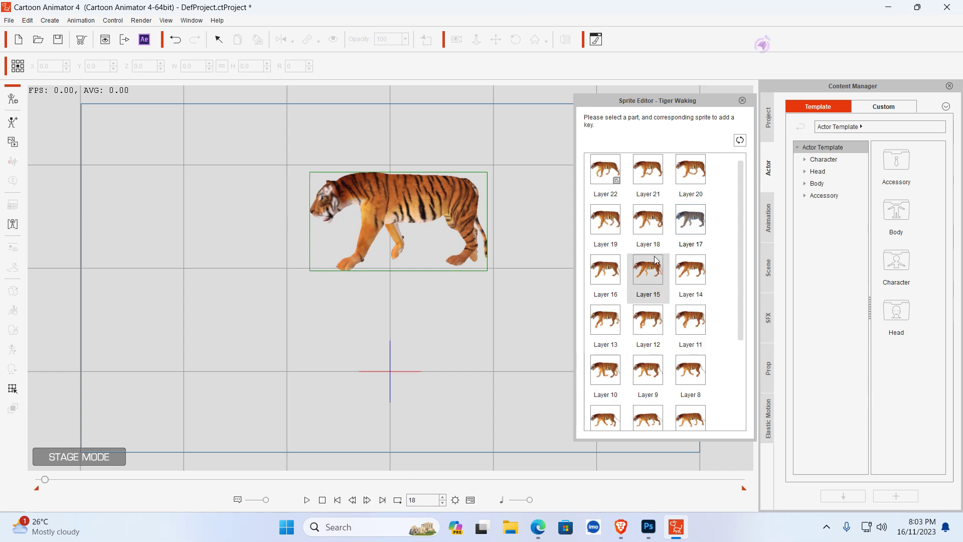
pyautogui.click(652, 229)
pyautogui.click(375, 503)
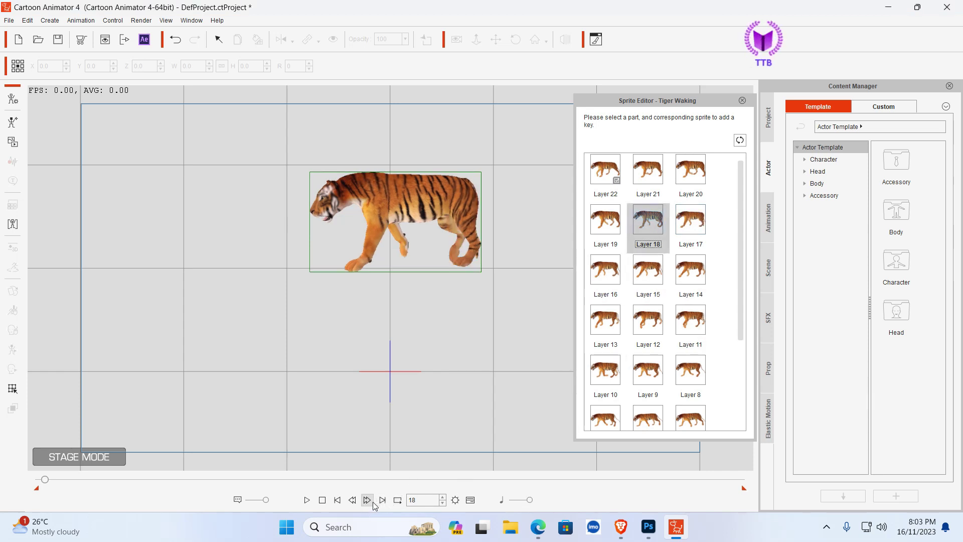
pyautogui.click(610, 225)
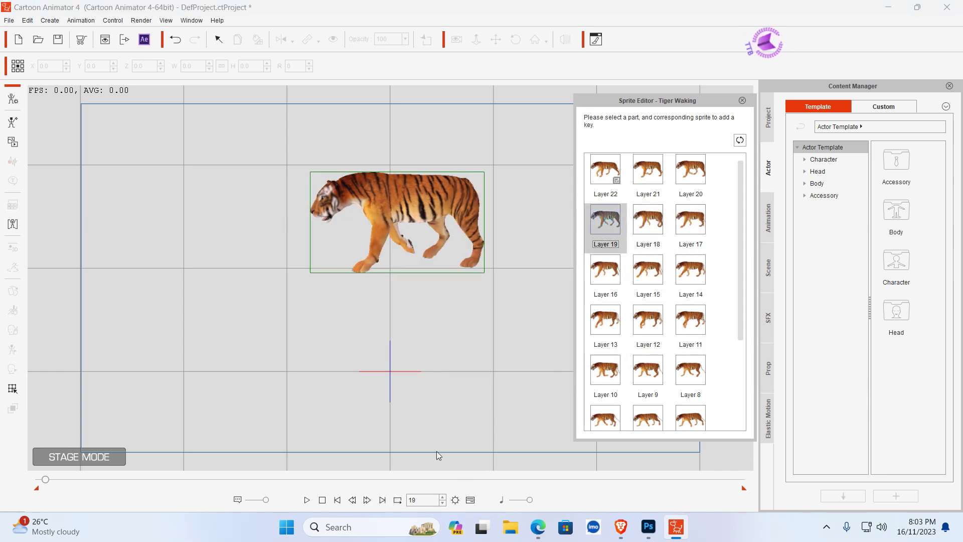
pyautogui.click(373, 500)
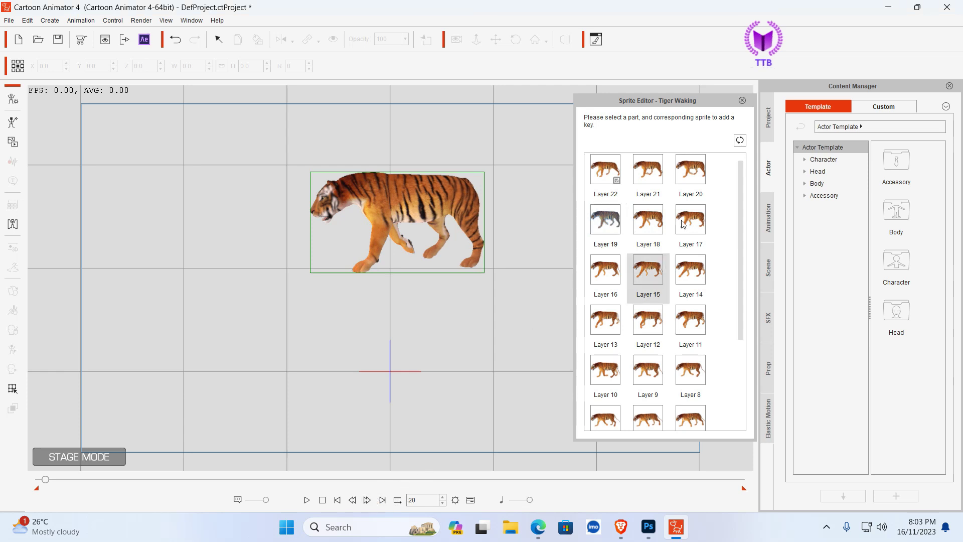
pyautogui.click(703, 176)
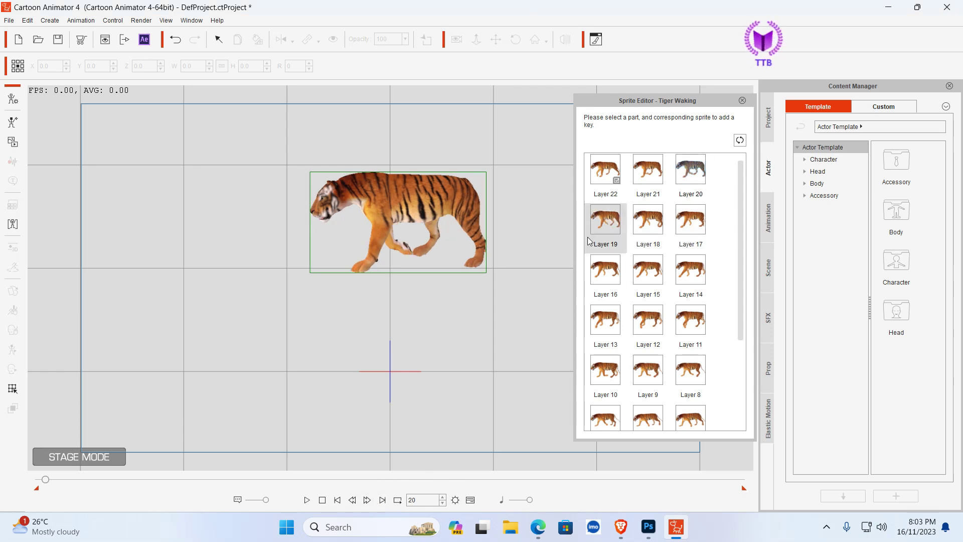
# - Key the tiger's Layer 21 sprite on frame 20 and its Layer 22 sprite on frame 22
pyautogui.click(647, 173)
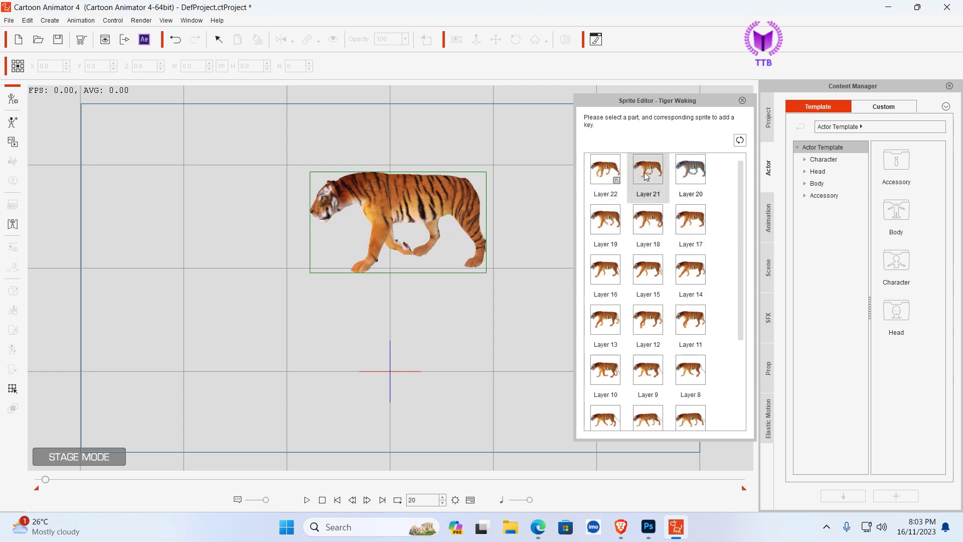
pyautogui.click(367, 500)
pyautogui.click(601, 176)
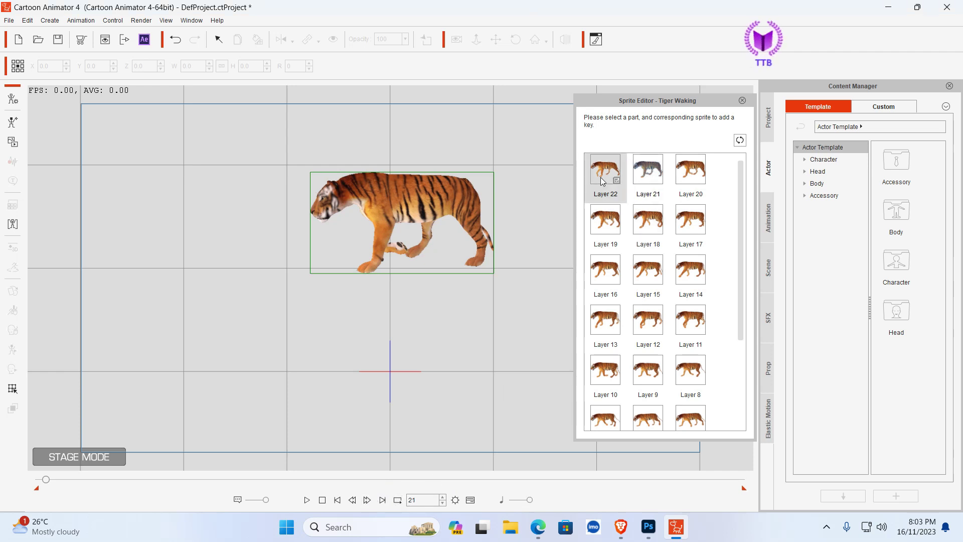
pyautogui.click(367, 500)
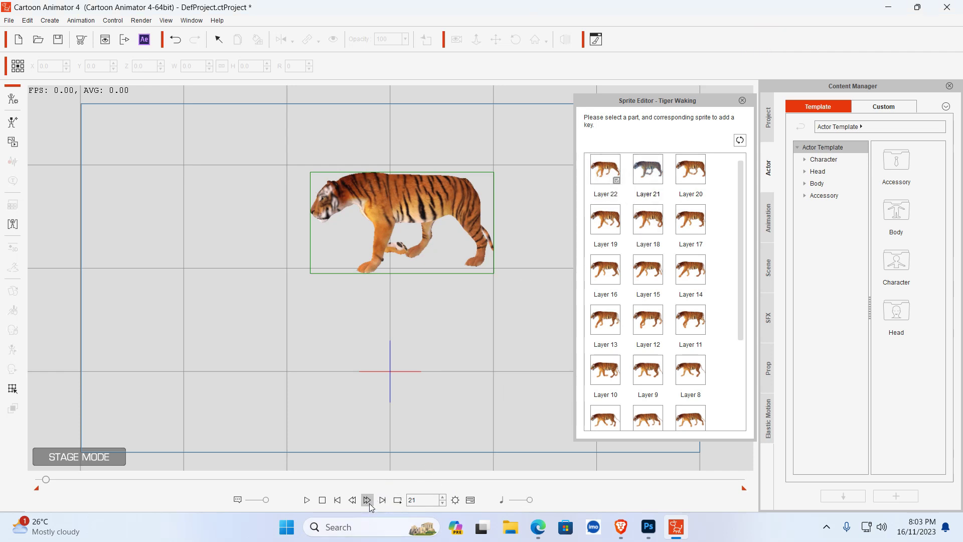
pyautogui.click(606, 170)
pyautogui.click(607, 170)
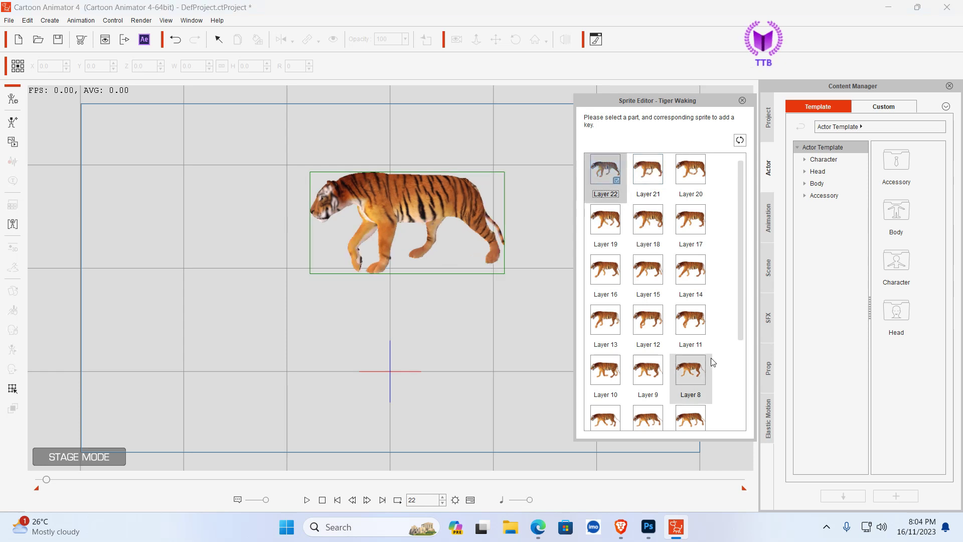
pyautogui.scroll(-3, 712, 357)
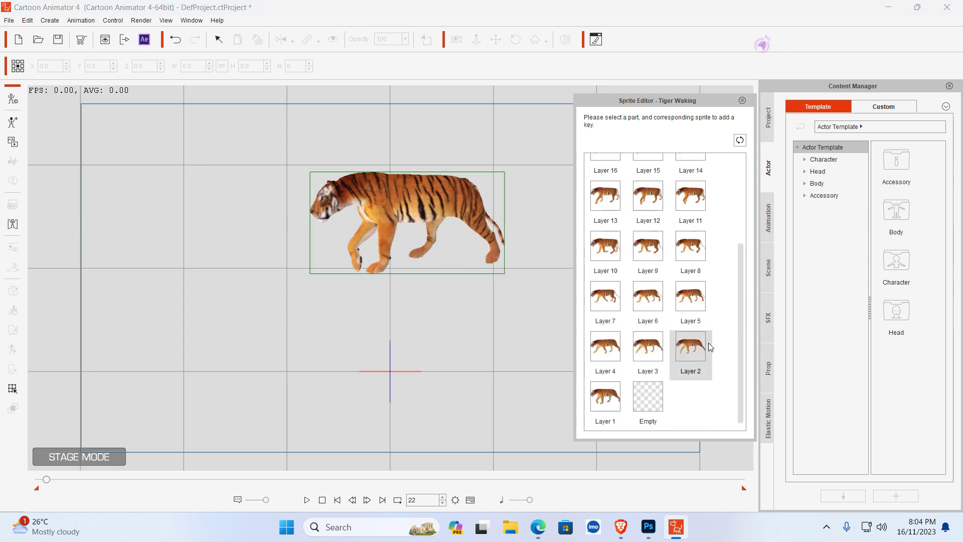
pyautogui.scroll(3, 709, 342)
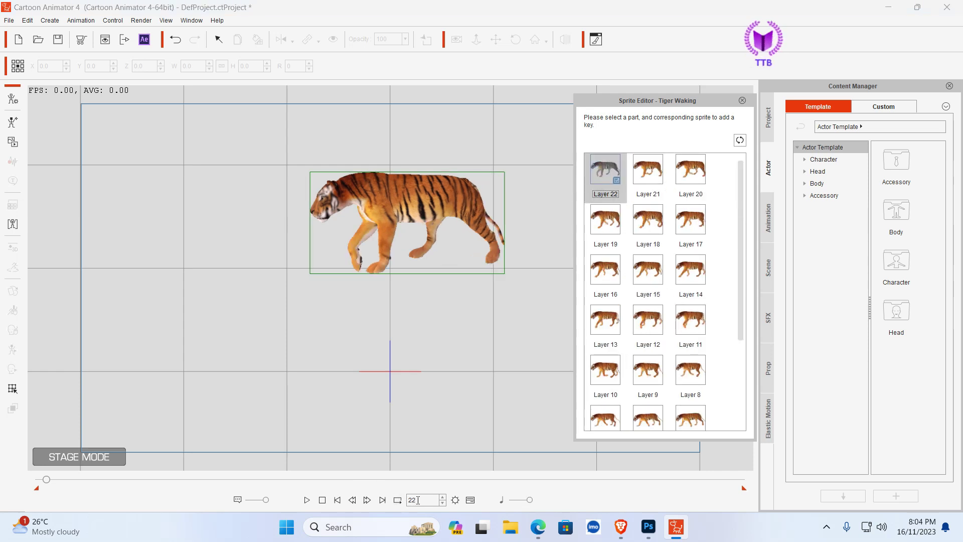
# - Show the timeline with the tiger's sprite keys and close the Sprite Editor
pyautogui.click(471, 500)
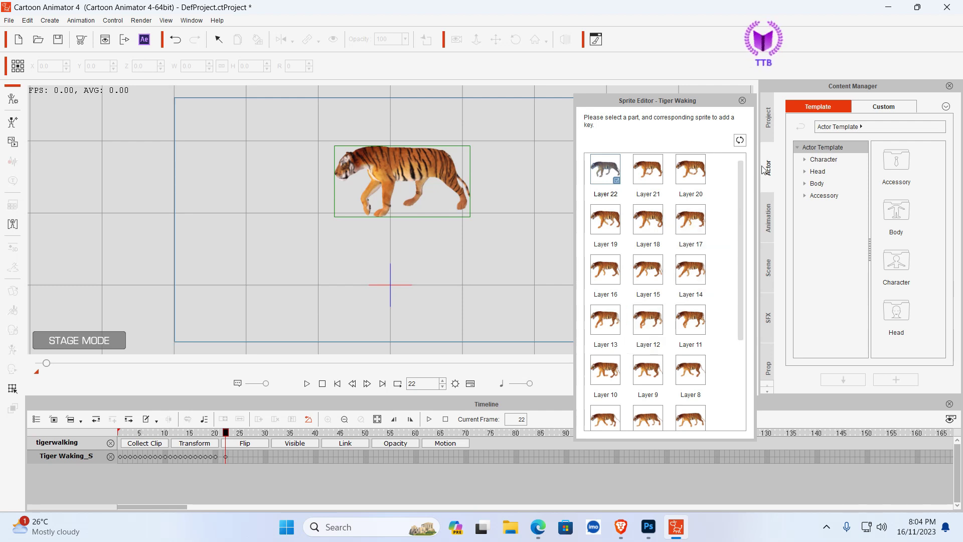
pyautogui.click(743, 99)
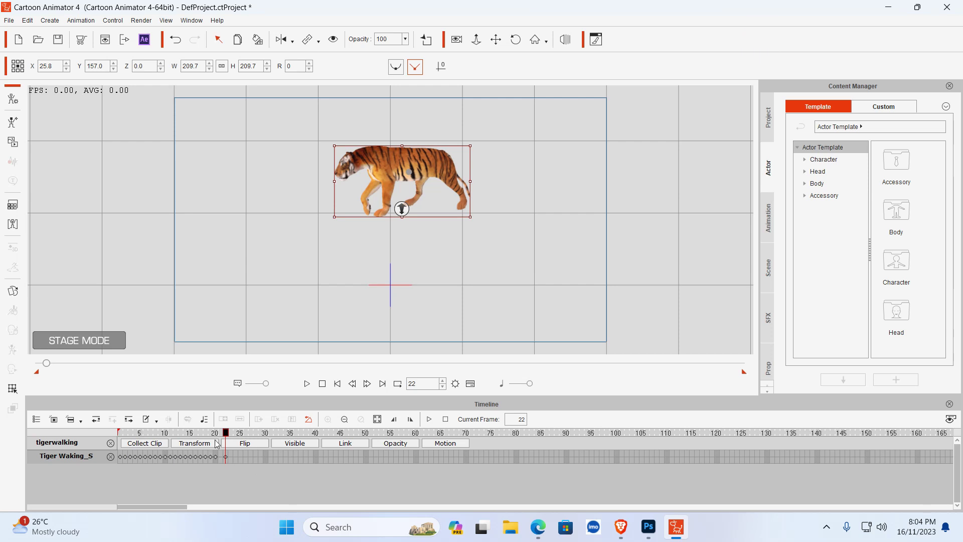
# - Play the tiger's walk animation from frame 1 and return the playhead to frame 1
pyautogui.moveTo(225, 436); pyautogui.dragTo(92, 429)
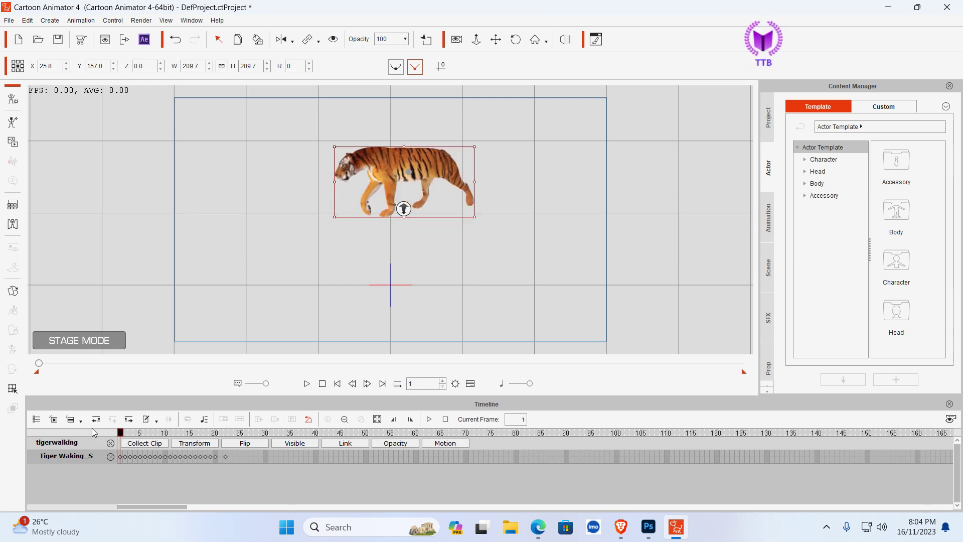
pyautogui.click(306, 384)
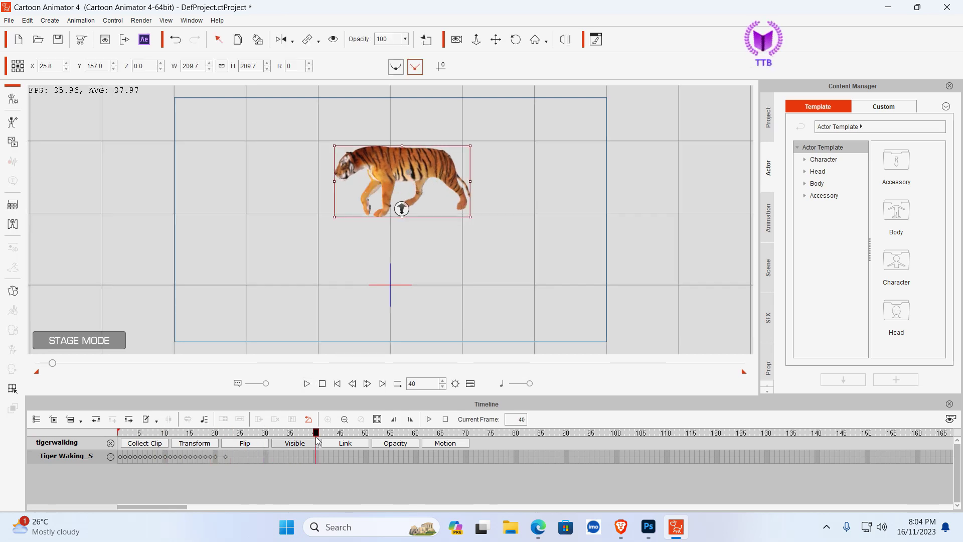
pyautogui.moveTo(315, 432); pyautogui.dragTo(95, 437)
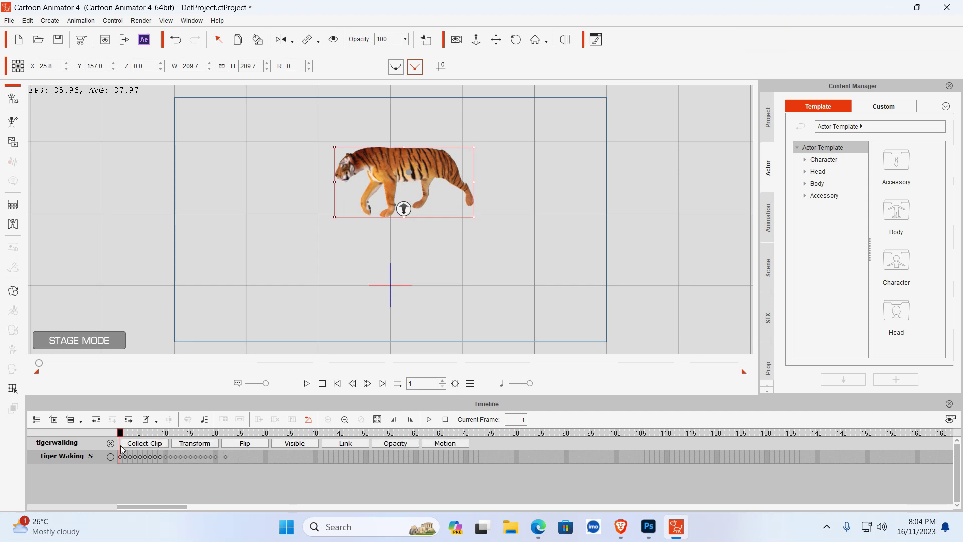
# - Show the tiger's Collect Clip track and mark the range from frame 1 to frame 22 on it
pyautogui.click(145, 443)
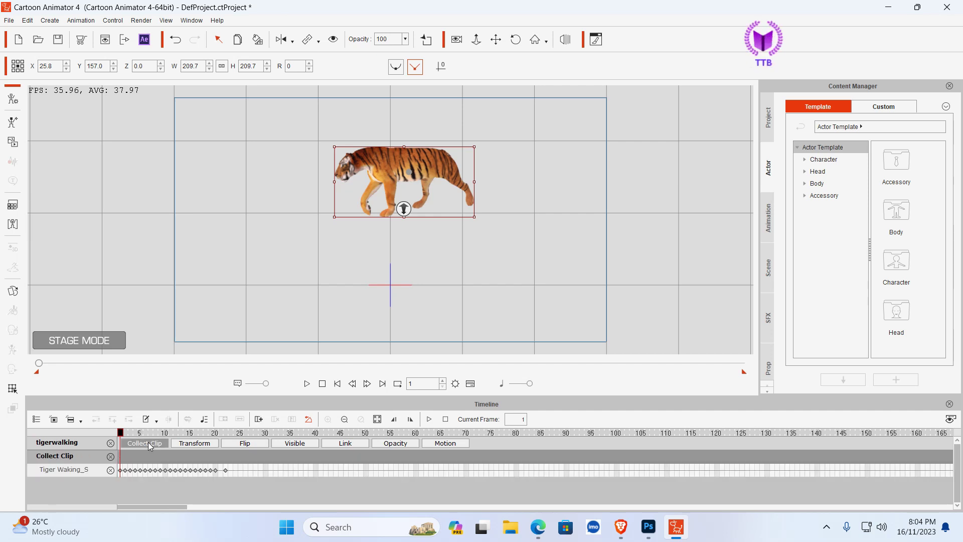
pyautogui.moveTo(228, 456); pyautogui.dragTo(146, 456)
pyautogui.click(234, 455)
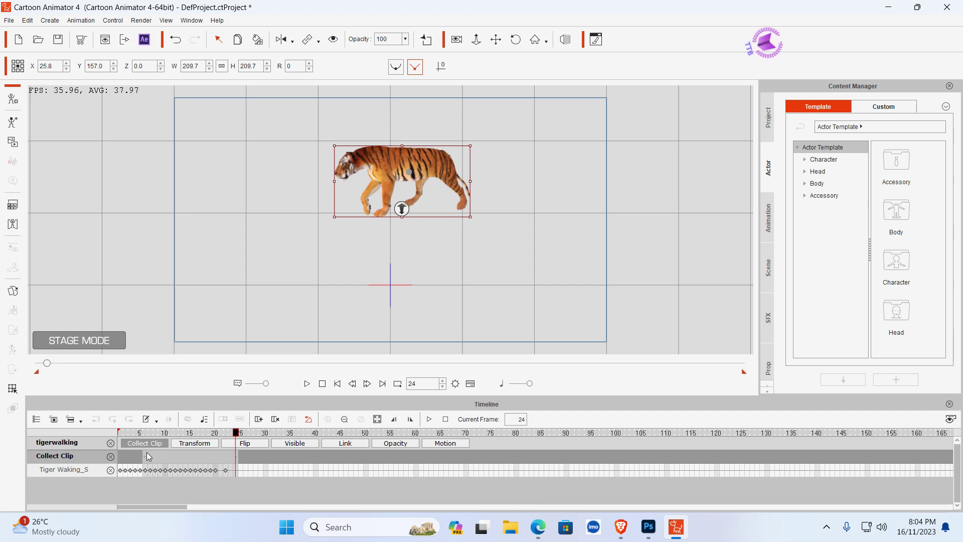
pyautogui.click(121, 456)
pyautogui.click(257, 453)
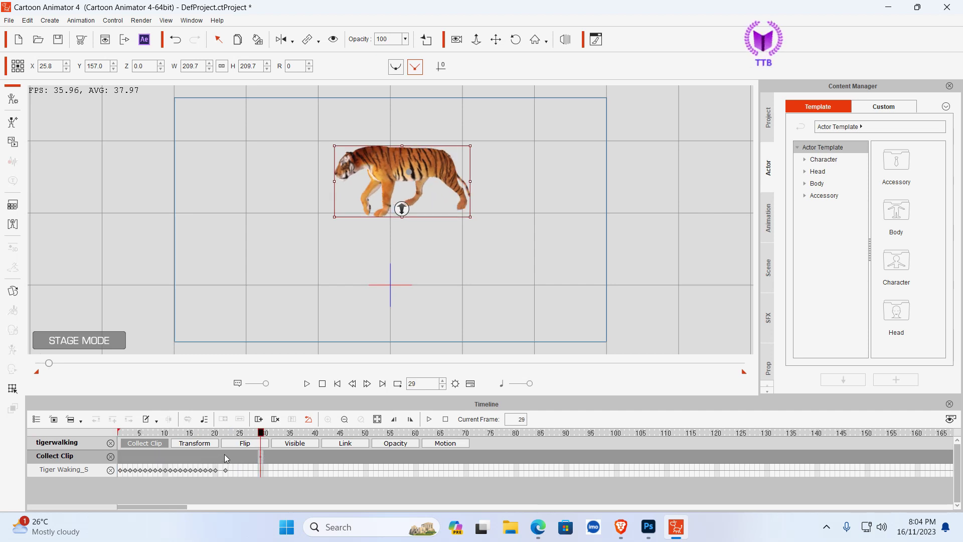
pyautogui.moveTo(225, 454); pyautogui.dragTo(143, 450)
pyautogui.click(121, 456)
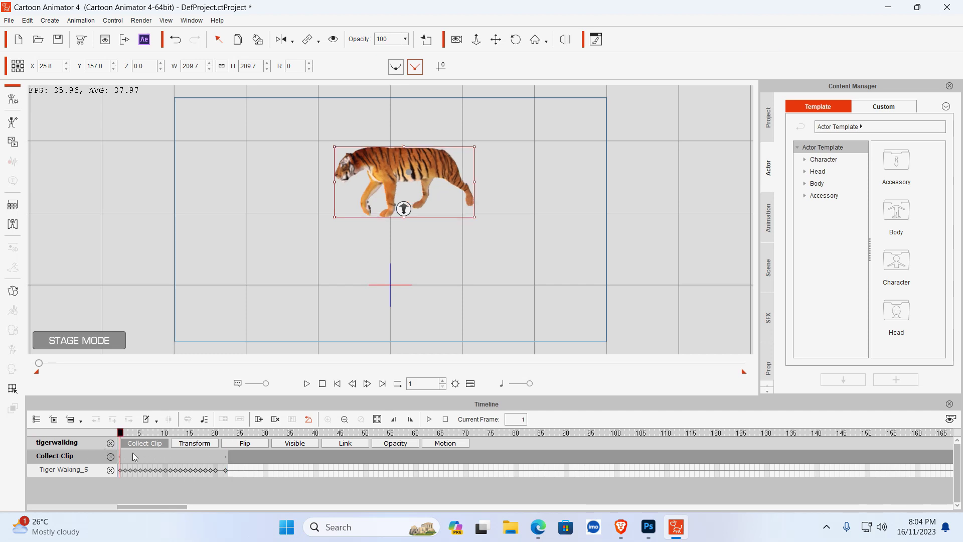
# - Add the collected clip to the tiger's Action Menu under the name "walk"
pyautogui.rightClick(140, 455)
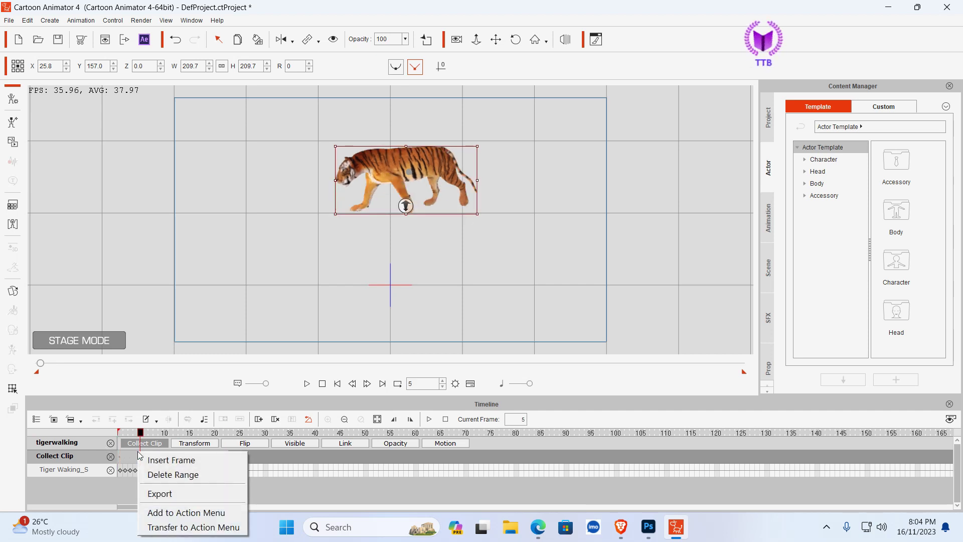
pyautogui.click(201, 512)
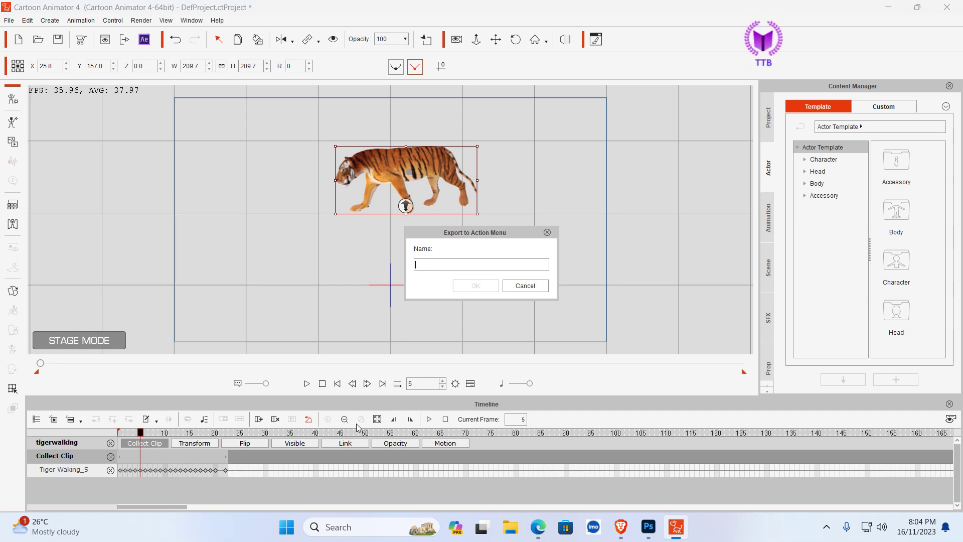
pyautogui.write('wal')
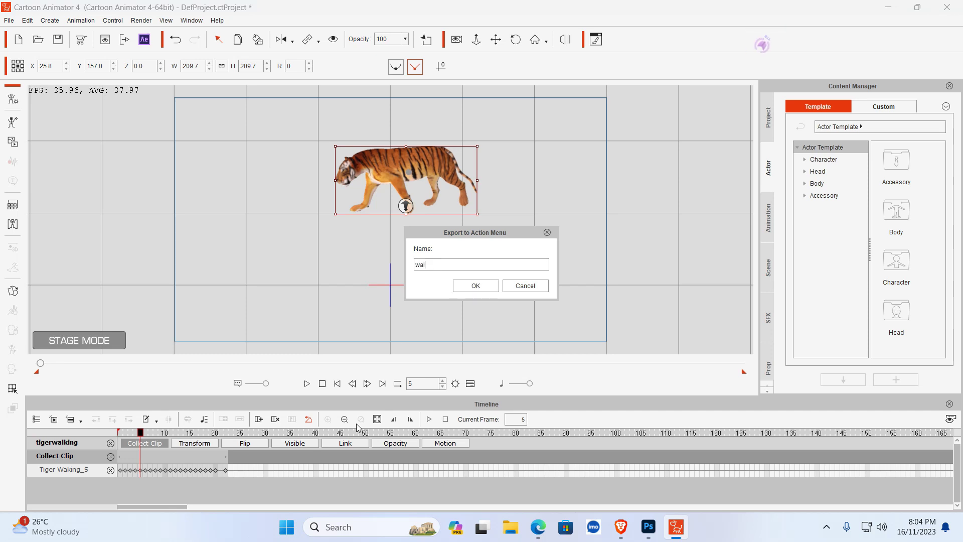
pyautogui.write('k')
pyautogui.click(476, 287)
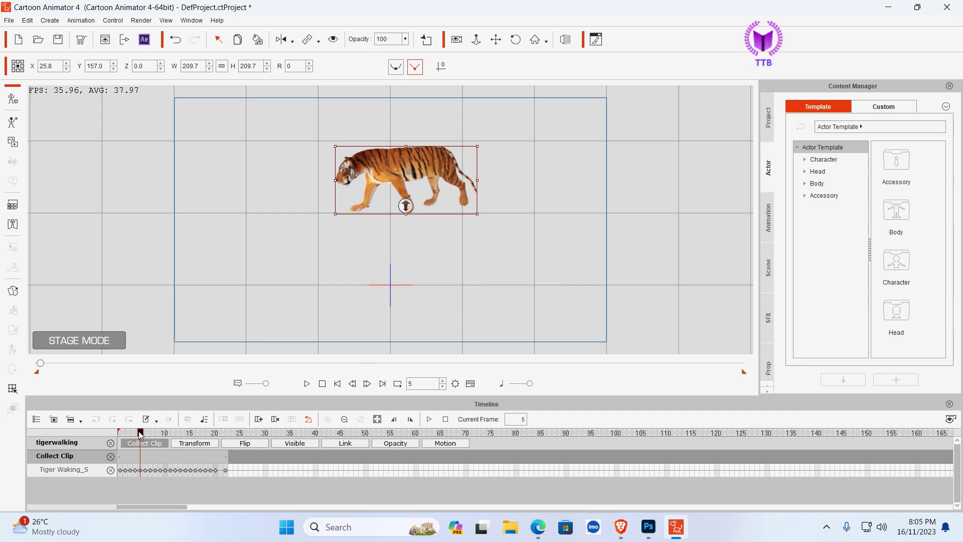
# - Apply the tiger's "walk" action at frame 86, play it, and return the playhead to the first frame
pyautogui.moveTo(141, 433); pyautogui.dragTo(547, 432)
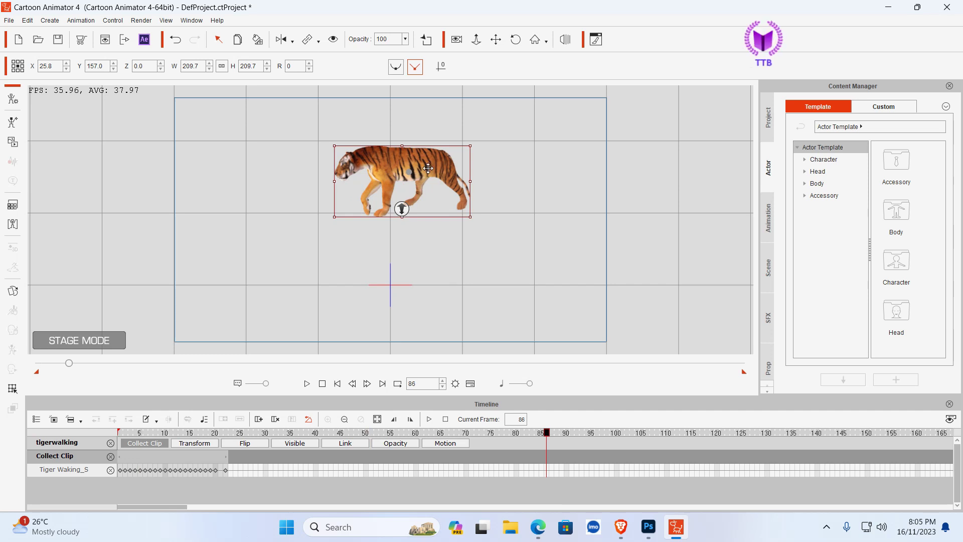
pyautogui.rightClick(428, 169)
pyautogui.moveTo(485, 184)
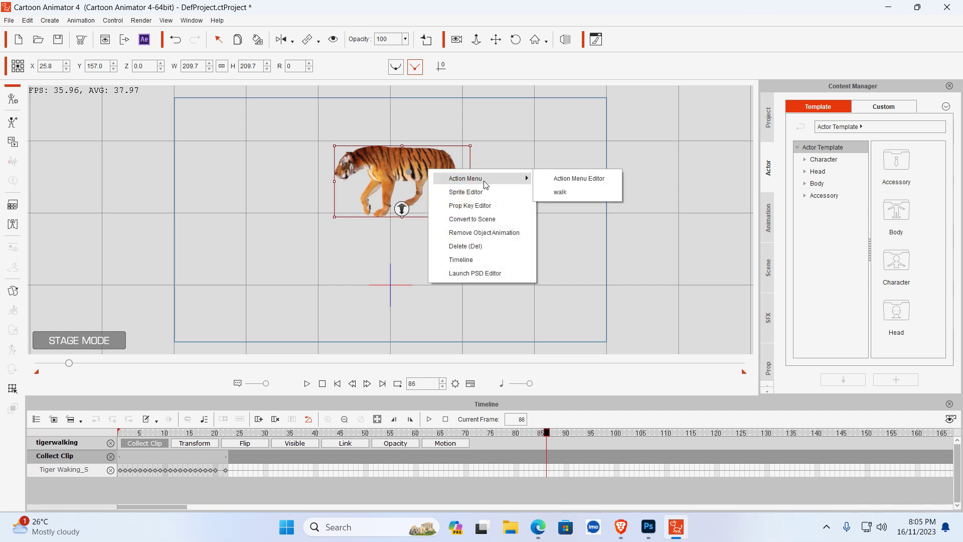
pyautogui.click(584, 194)
pyautogui.press('space')
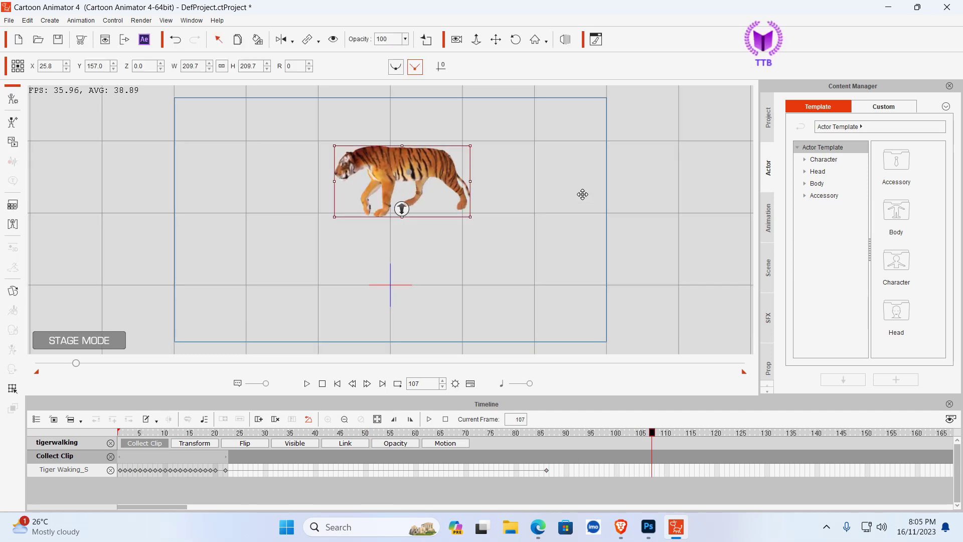
pyautogui.press('Home')
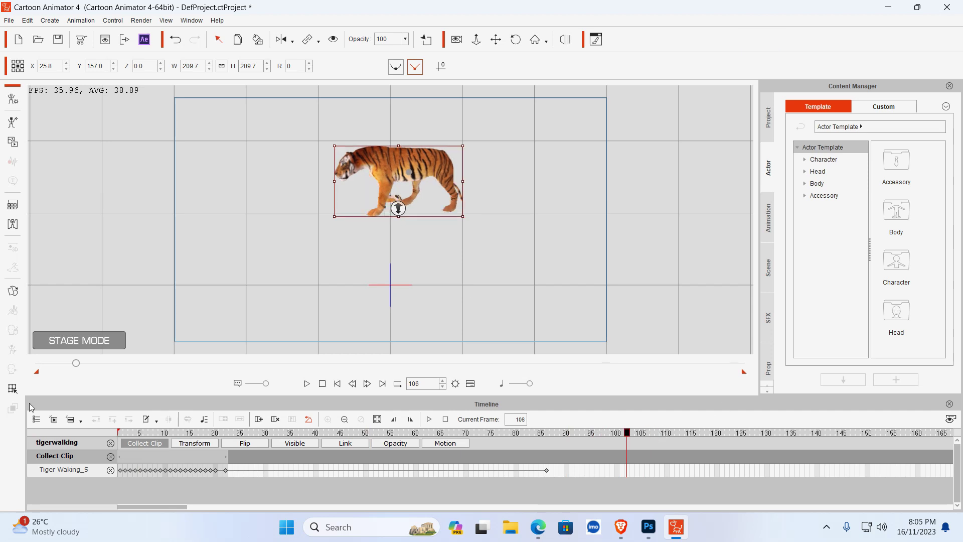
# - Remove the object animation from the tiger prop
pyautogui.click(365, 179)
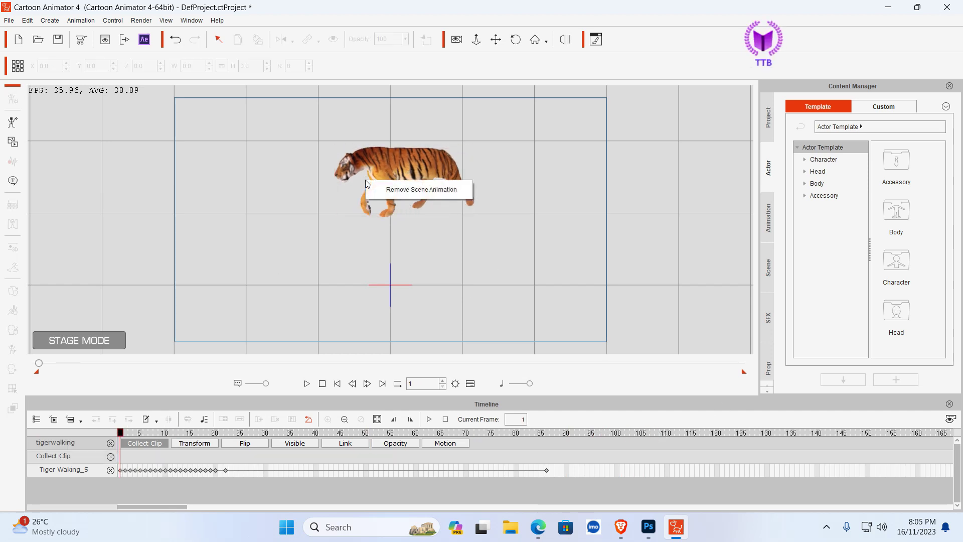
pyautogui.click(378, 161)
pyautogui.rightClick(378, 161)
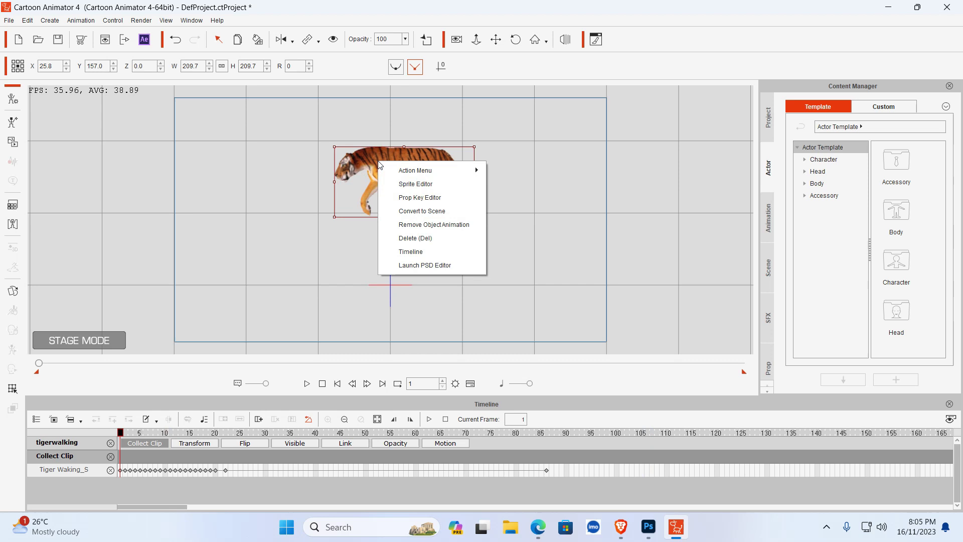
pyautogui.click(424, 227)
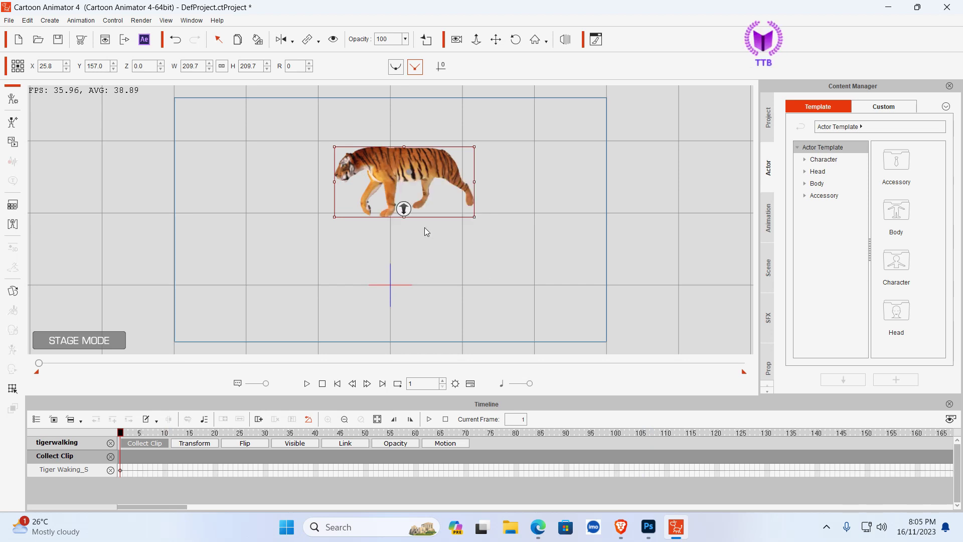
pyautogui.click(546, 197)
# - Show the custom prop library and move the tiger on the stage to about X 55.7, Y 135.4
pyautogui.click(415, 163)
pyautogui.click(768, 365)
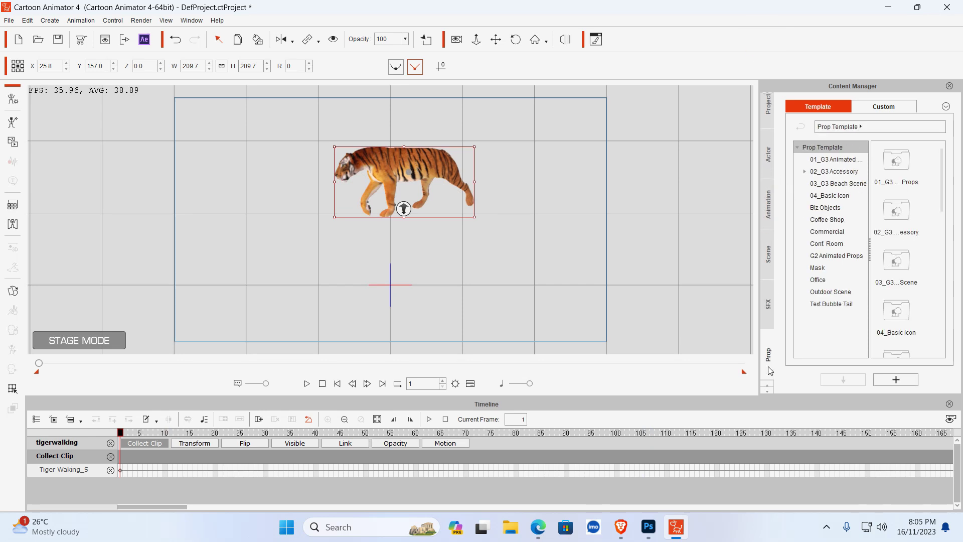
pyautogui.click(903, 111)
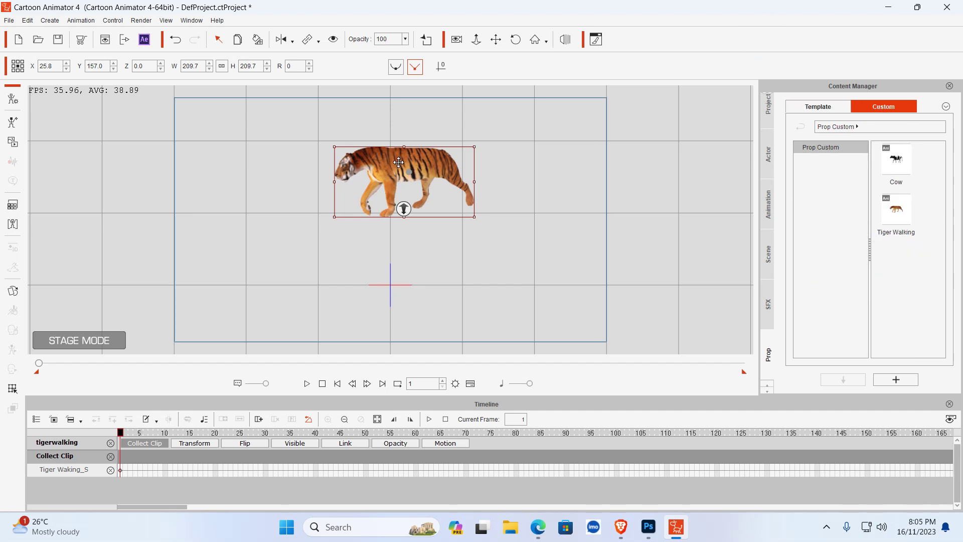
pyautogui.moveTo(399, 162); pyautogui.dragTo(420, 177)
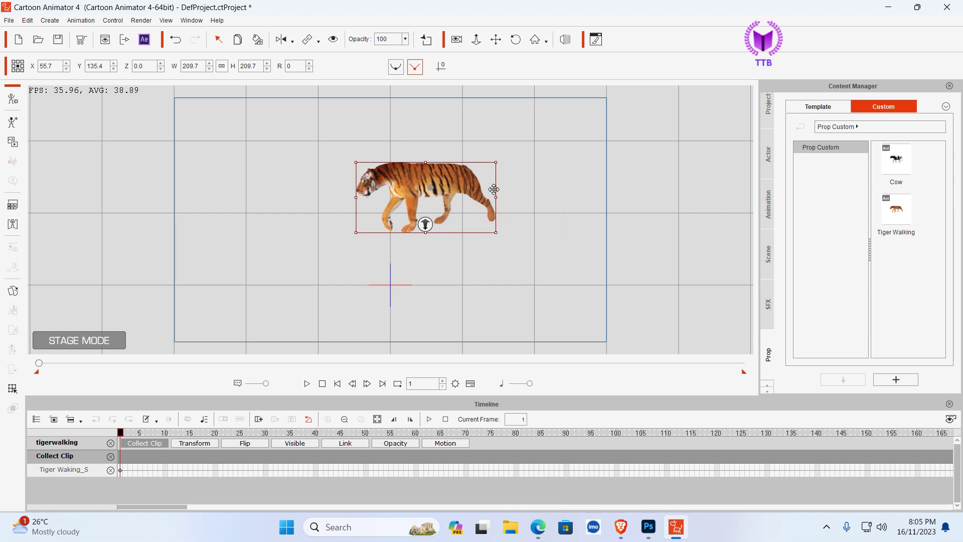
# - Save the selected tiger to the custom prop library under the name "tiger 2"
pyautogui.click(428, 188)
pyautogui.click(899, 379)
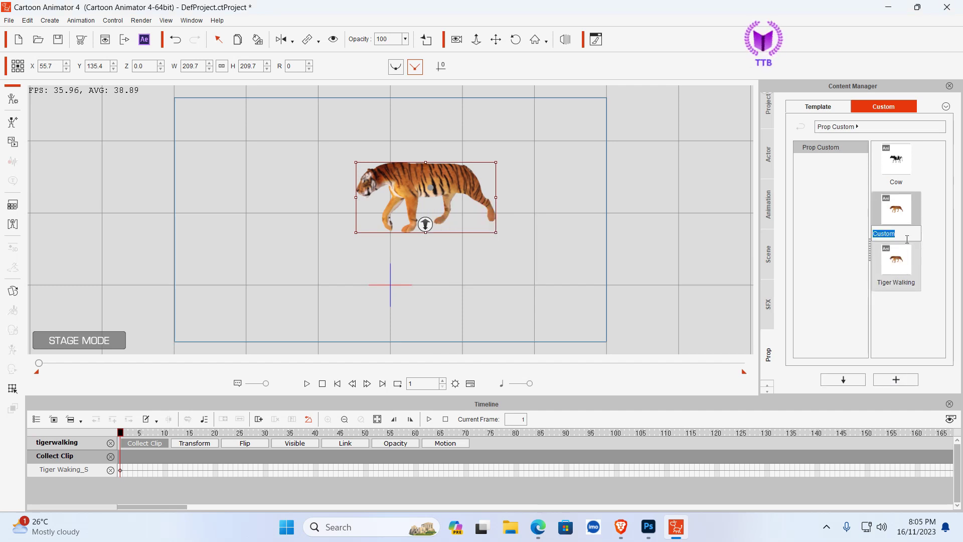
pyautogui.write('tige')
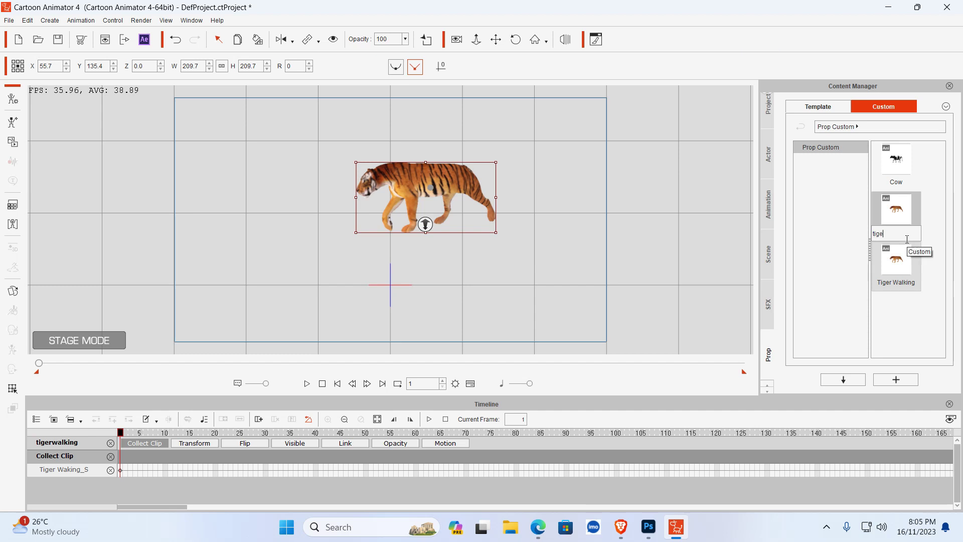
pyautogui.write('r 2')
pyautogui.press('Return')
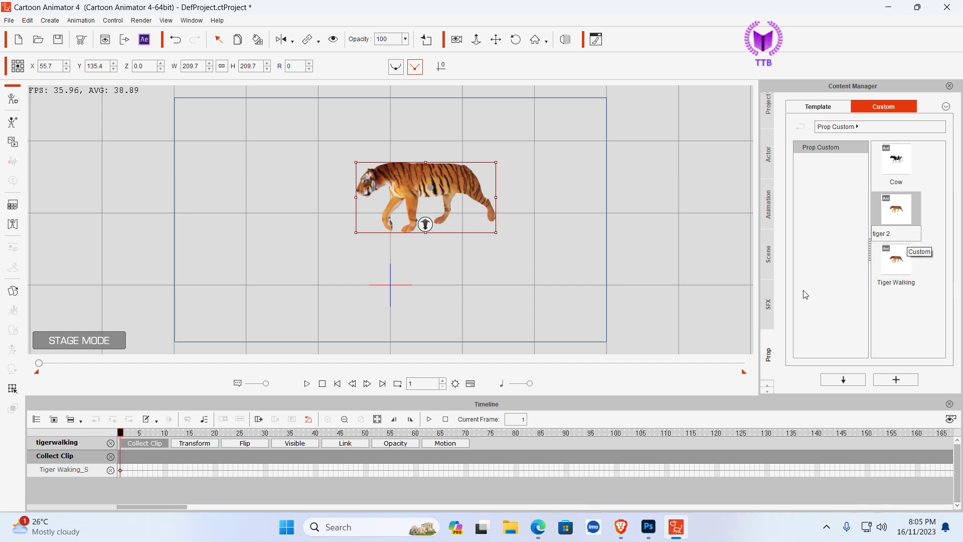
pyautogui.click(853, 290)
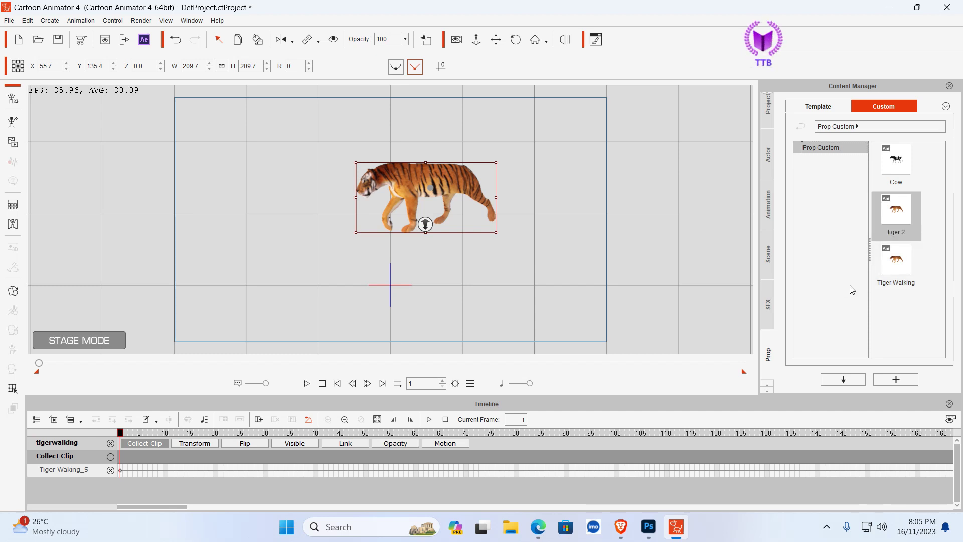
pyautogui.click(902, 221)
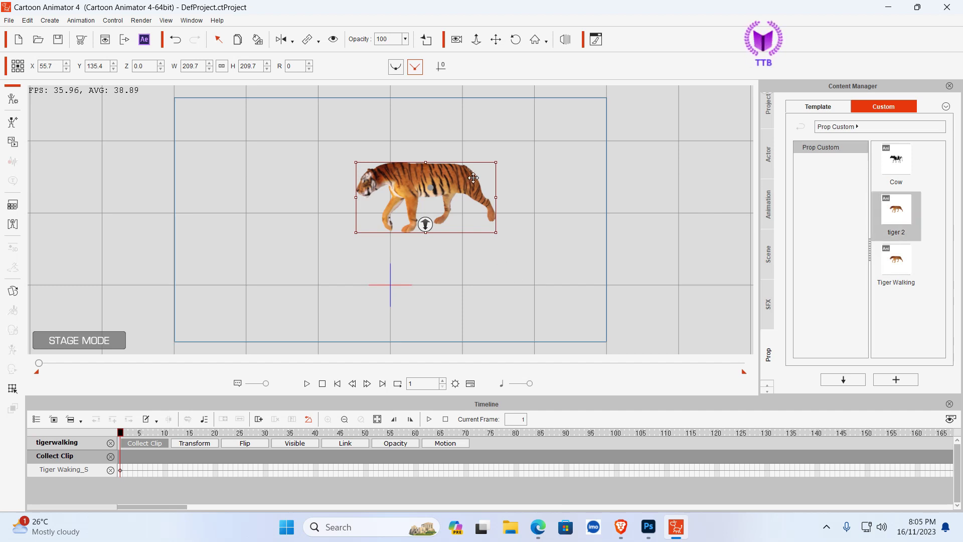